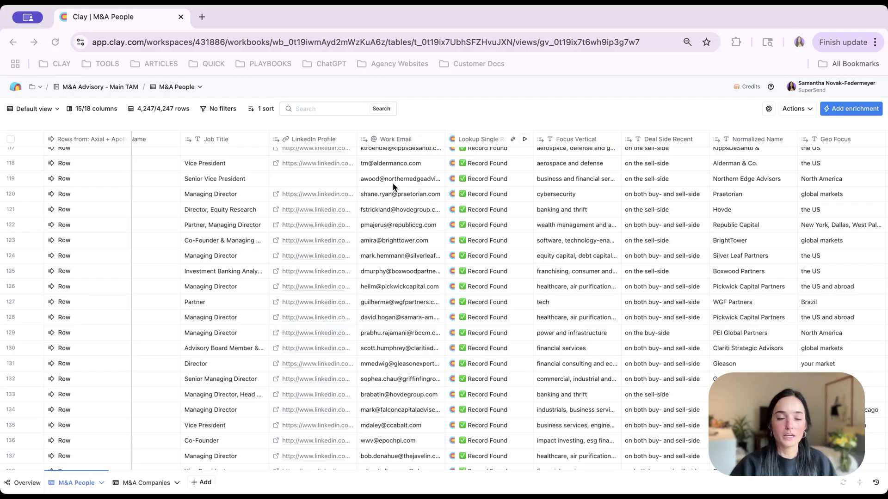
Examine how the Clean First Name column standardizes the First Name values throughout the M&A People table.
scroll(392, 184, "left", 10)
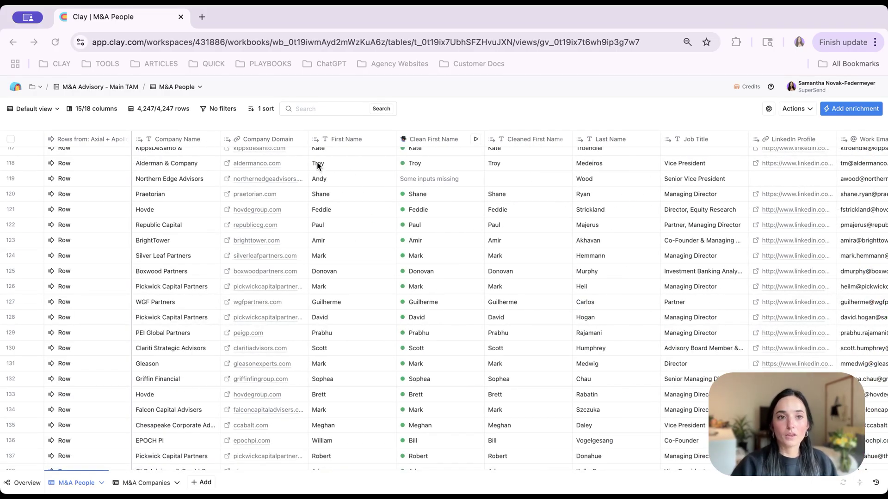
scroll(317, 165, "up", 6)
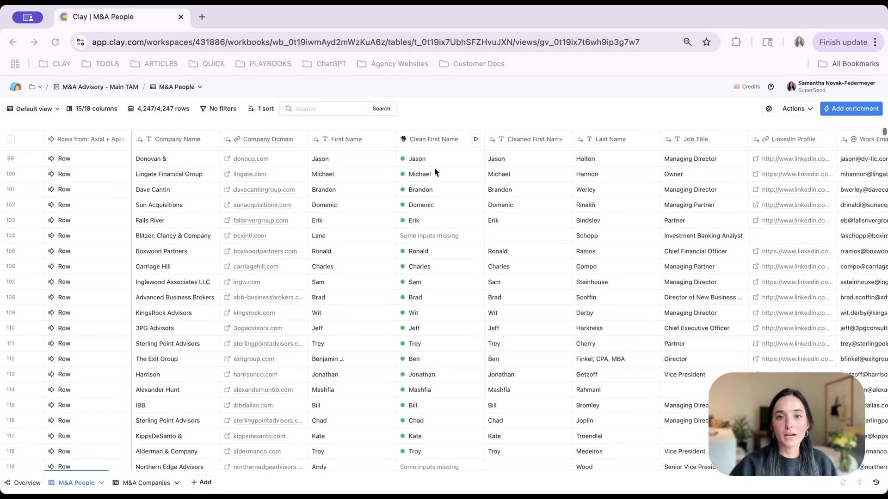
scroll(434, 170, "right", 2)
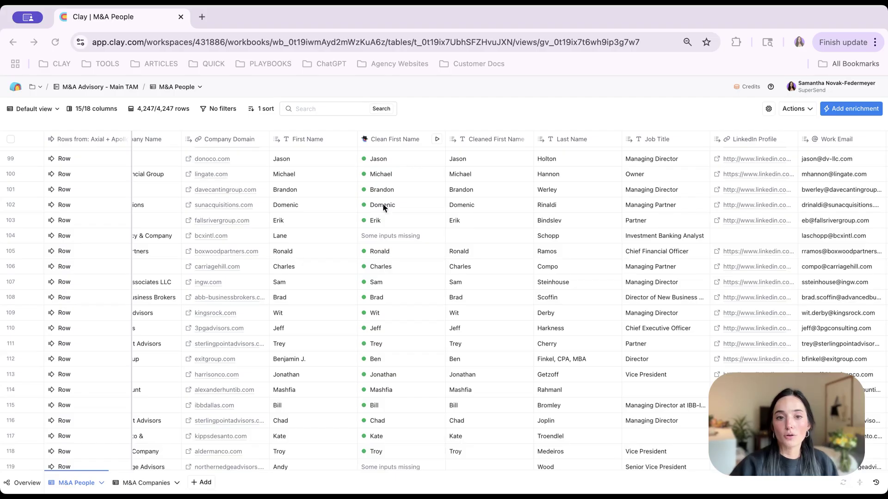
left_click(305, 358)
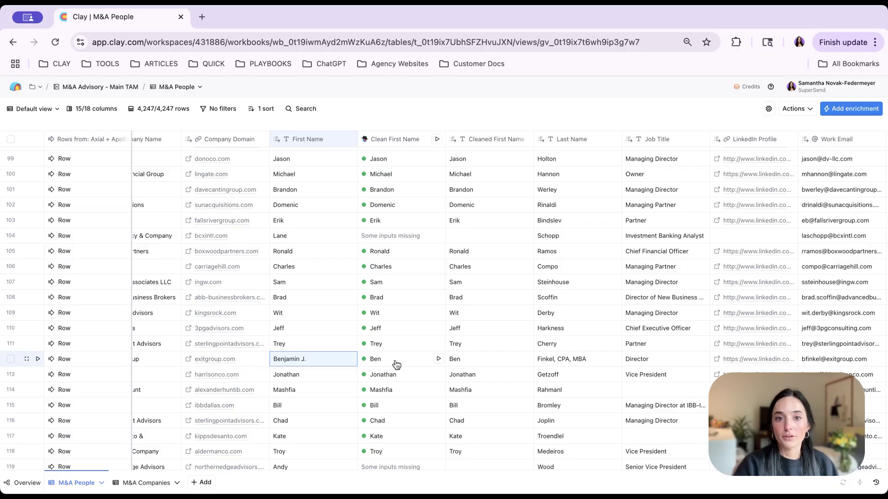
scroll(311, 410, "down", 20)
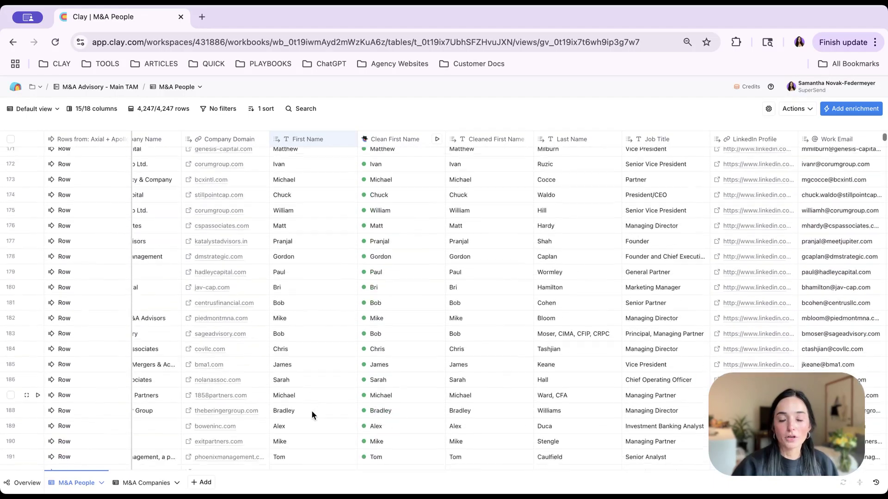
scroll(312, 414, "down", 20)
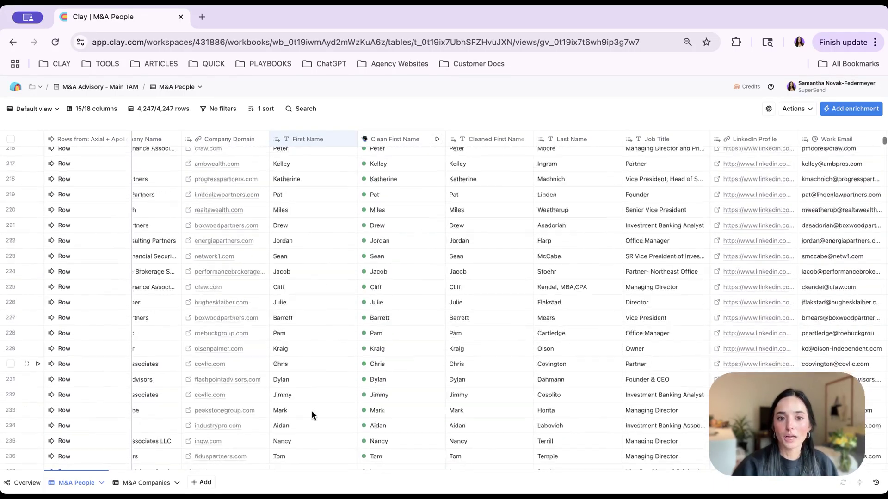
scroll(312, 415, "down", 14)
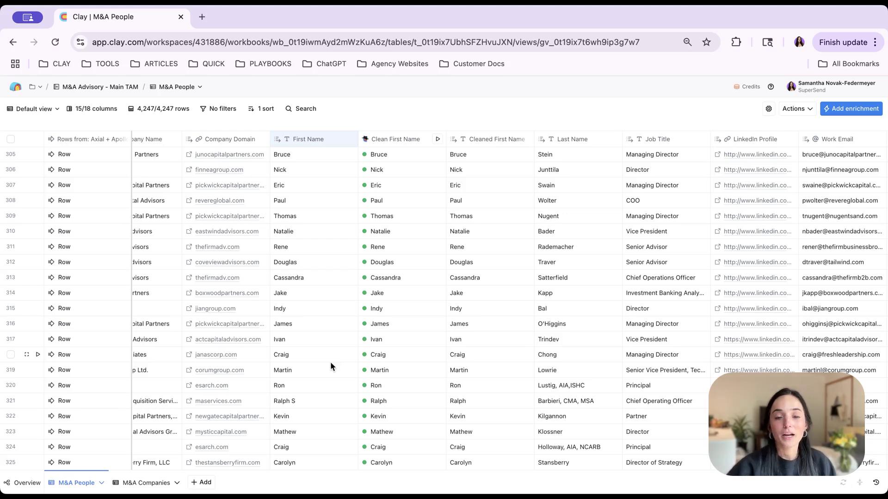
scroll(329, 356, "up", 20)
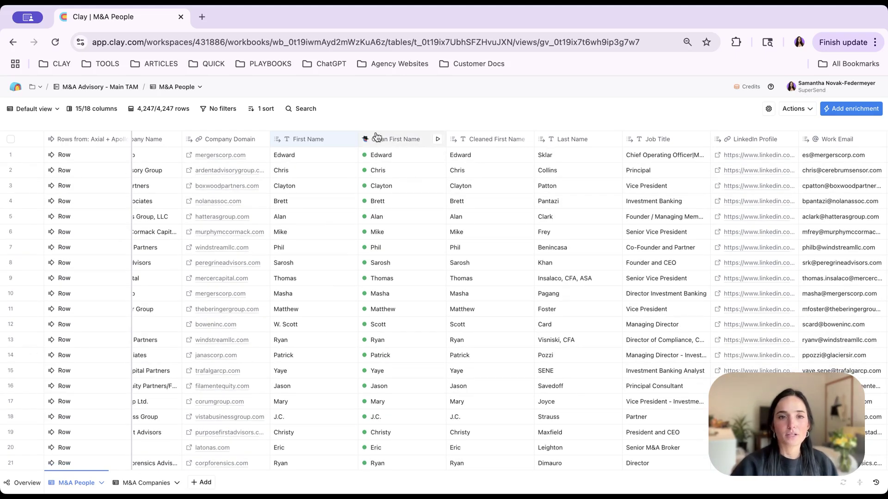
Filter to rows with missing Clean First Name inputs, and make LinkedIn Profile optional in that column's saved prompt.
left_click(221, 108)
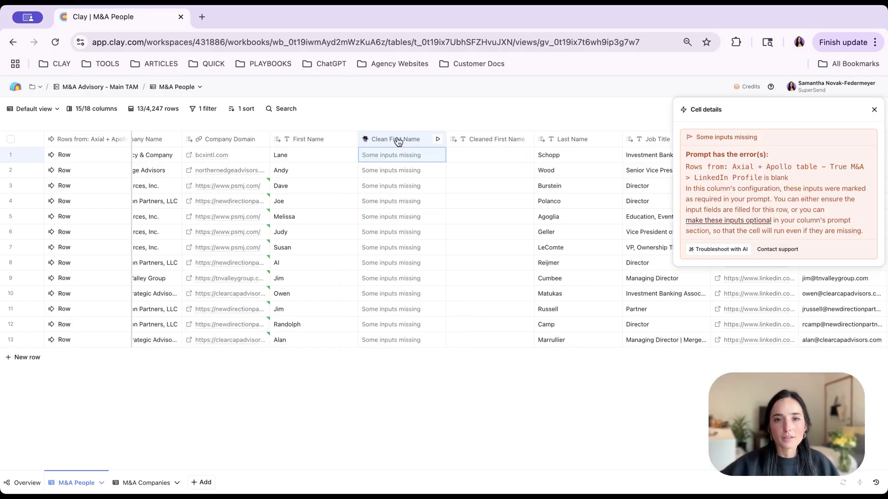
left_click(396, 139)
left_click(393, 174)
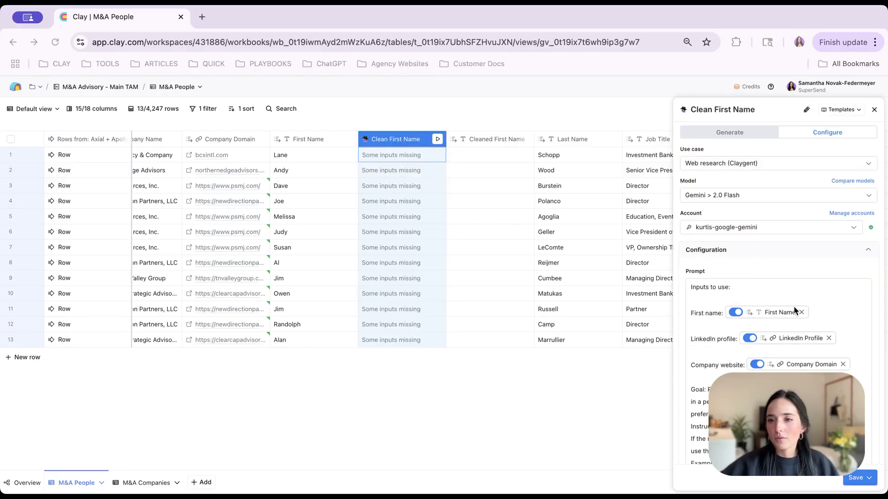
left_click(750, 339)
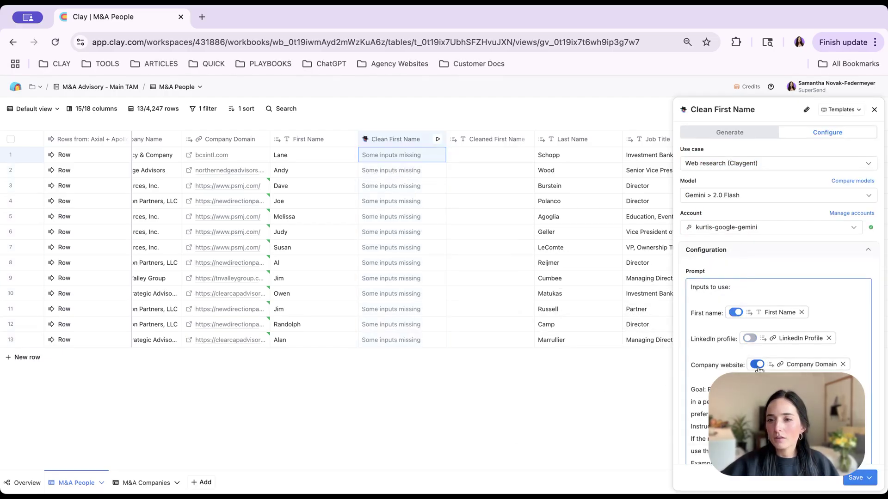
left_click(855, 477)
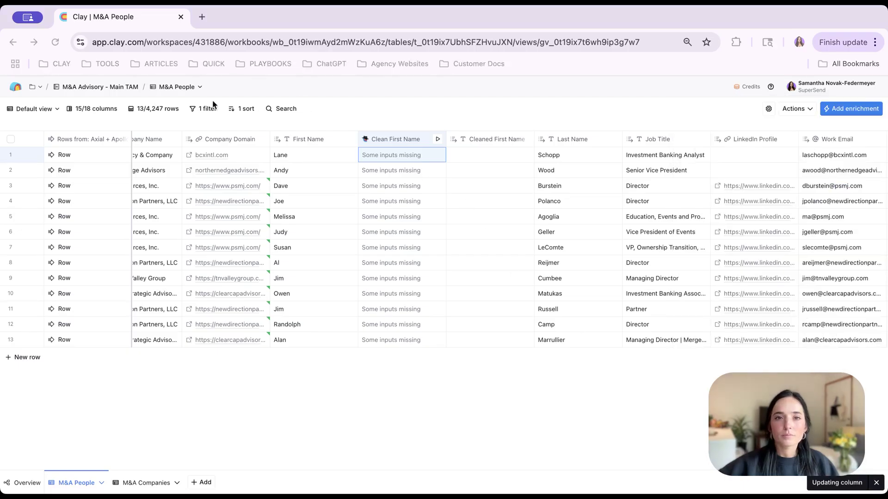
Run the Clean First Name column on all 13 filtered rows that haven't run or have errors.
left_click(394, 143)
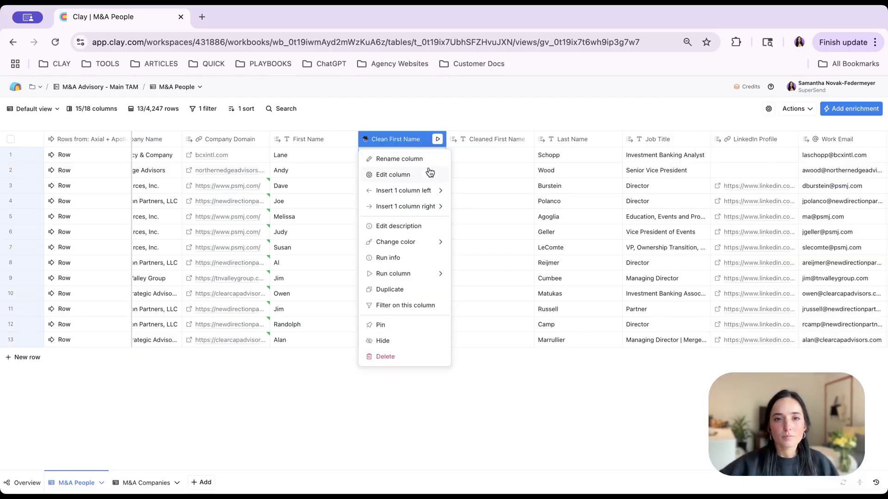
mouse_move(430, 273)
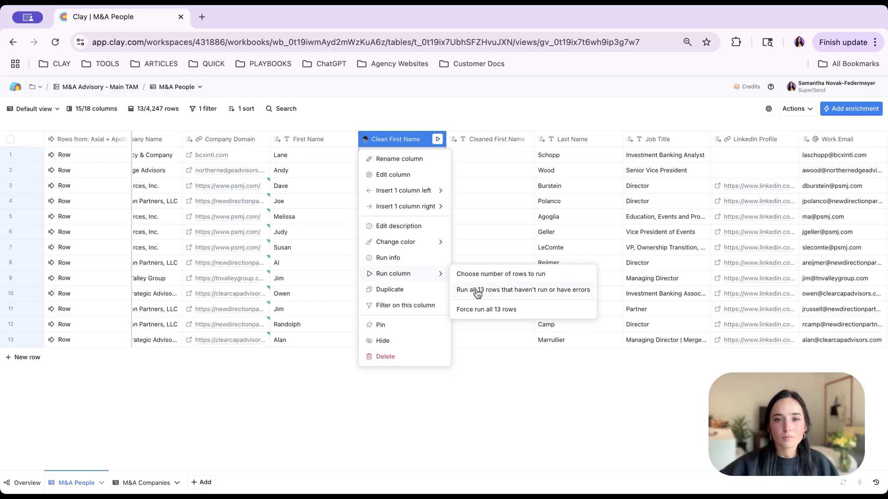
left_click(476, 291)
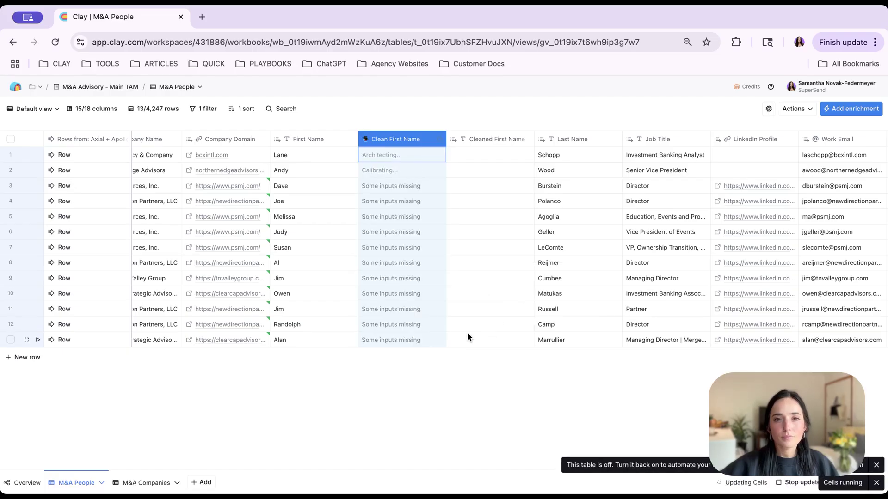
Check the missing-input error in row 3 and make Company Domain optional in the Clean First Name column's saved prompt.
left_click(405, 188)
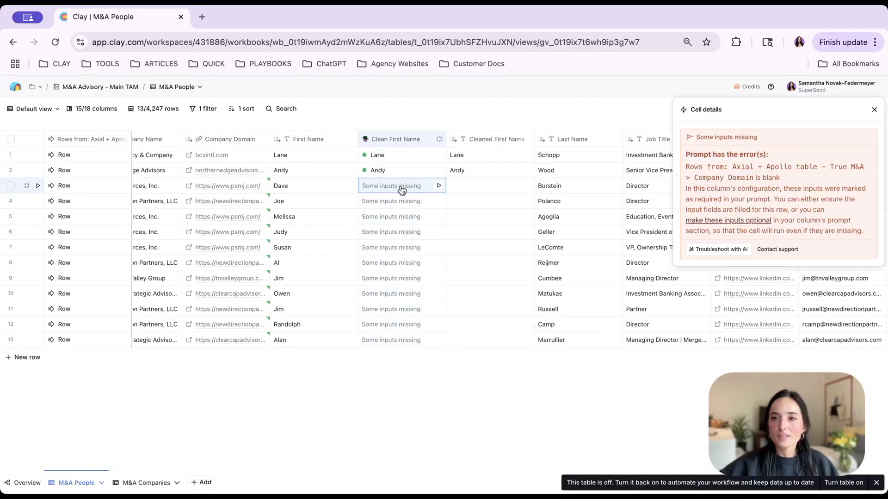
left_click(406, 141)
left_click(406, 176)
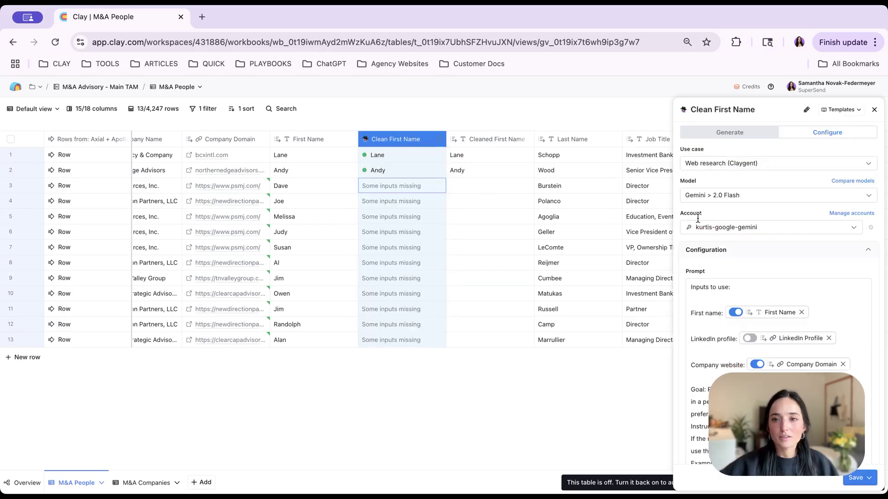
left_click(757, 365)
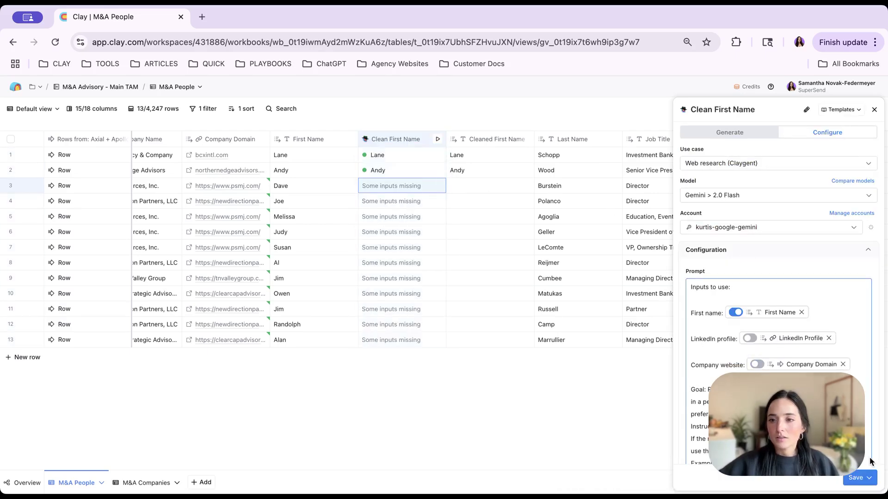
left_click(868, 482)
Copy the First Name values of rows 3 to 13 into the matching Cleaned First Name cells, overwriting them.
left_click_drag(336, 187, 333, 342)
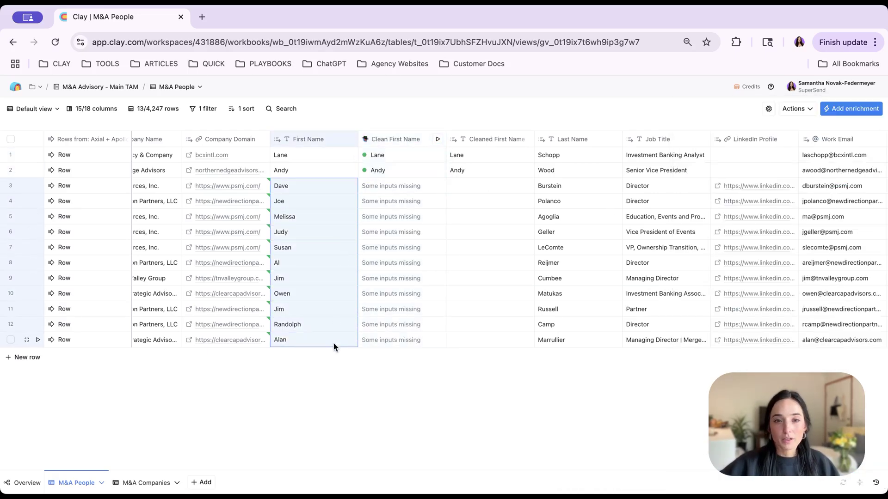
key("super+c")
left_click_drag(492, 190, 478, 341)
key("super+v")
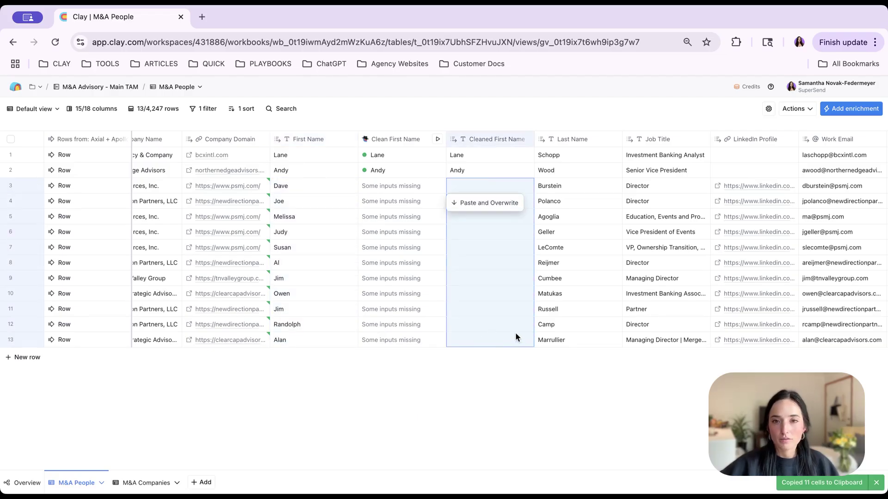
left_click(485, 203)
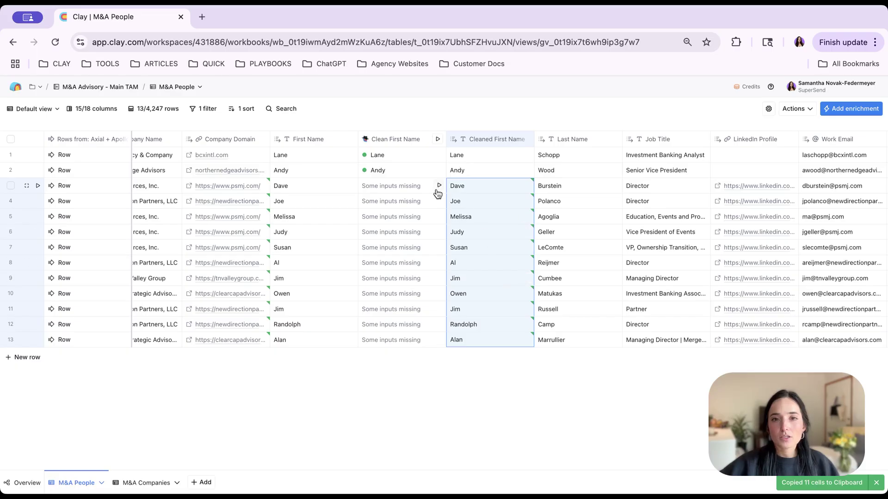
Remove the filter from the M&A People table so all rows are included.
left_click(204, 108)
left_click(283, 152)
left_click(282, 129)
Compare the M&A People and M&A Companies tables, examining the company lookup, normalized name, deal side, focus vertical and geo focus columns.
left_click(153, 483)
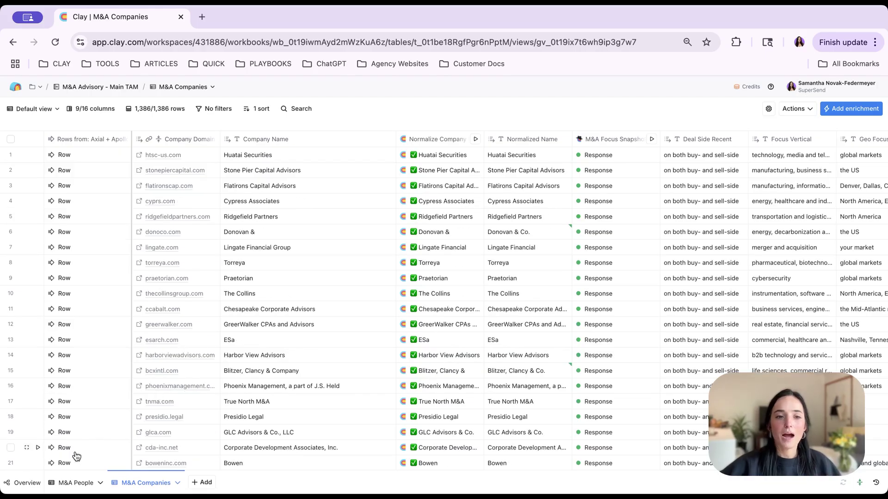
left_click(72, 483)
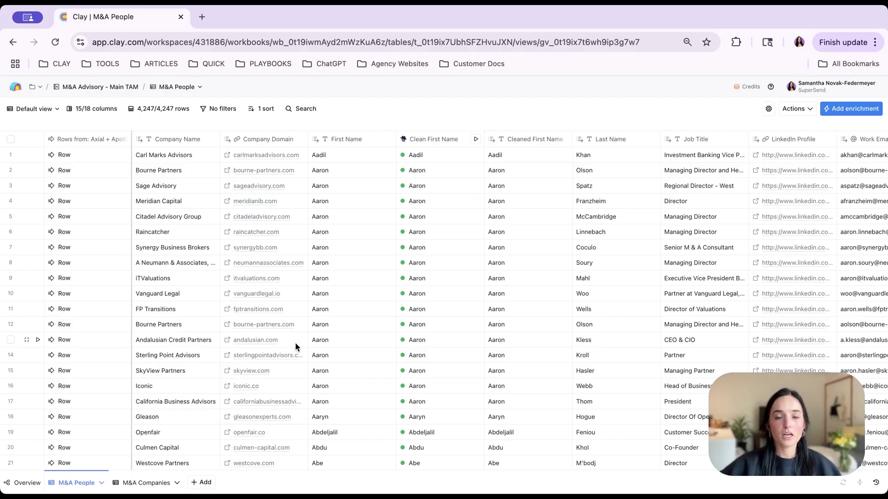
scroll(584, 309, "right", 3)
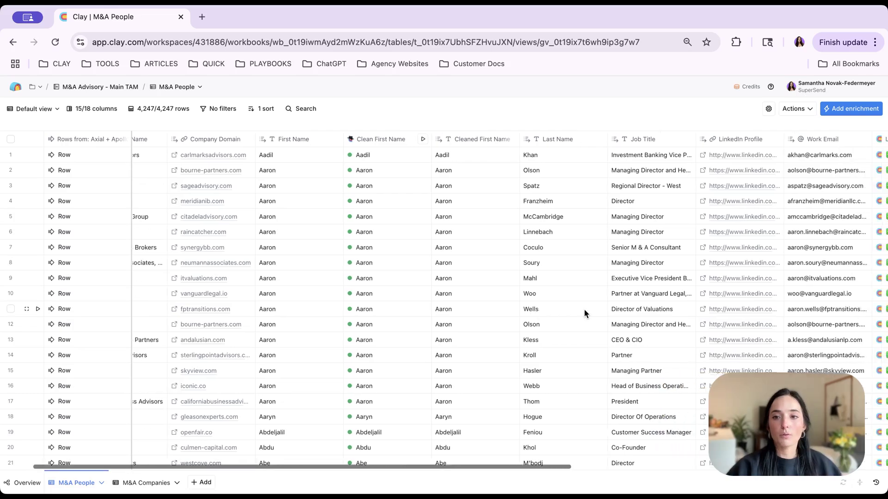
scroll(584, 309, "right", 10)
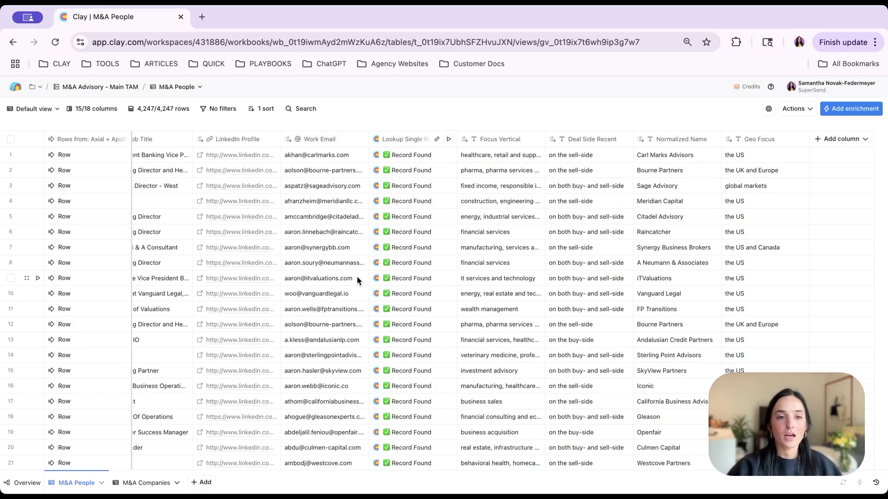
left_click(147, 483)
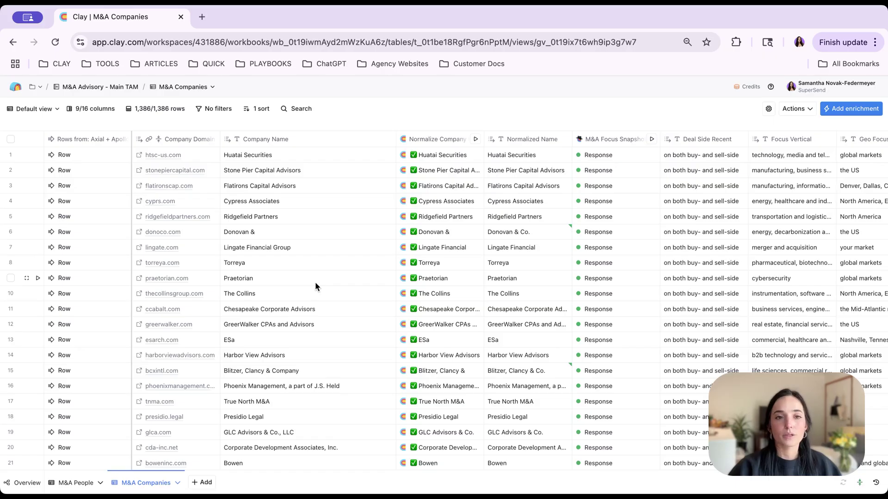
scroll(314, 282, "right", 2)
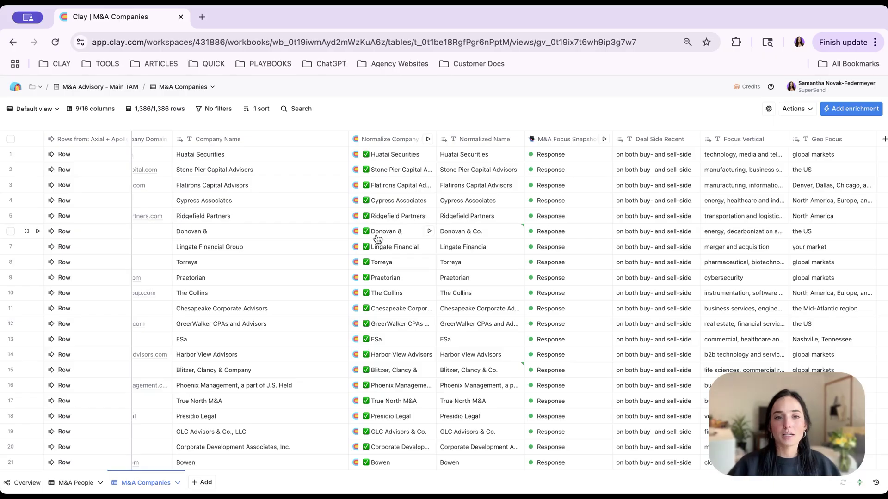
scroll(392, 239, "left", 2)
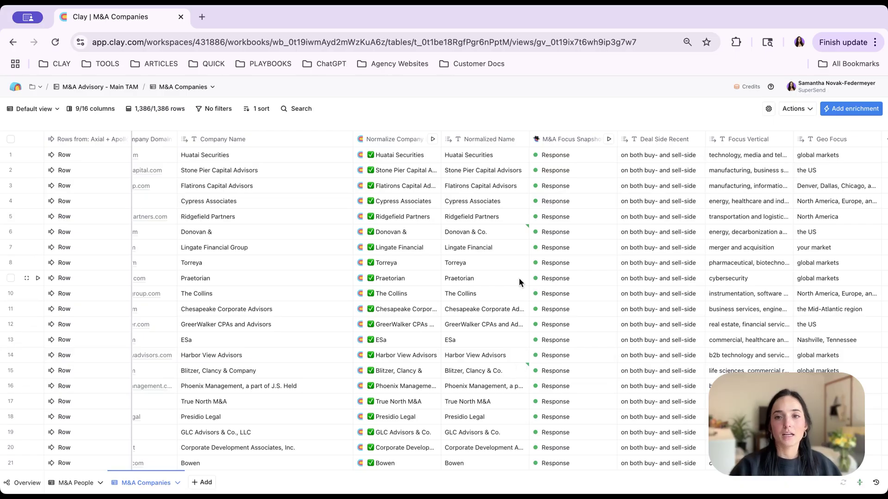
scroll(518, 278, "right", 2)
scroll(519, 278, "right", 1)
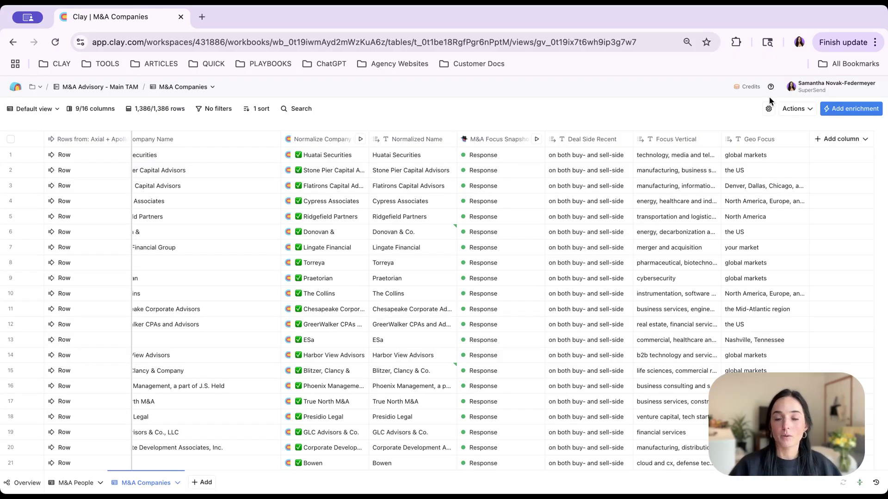
Open the M&A Focus Snapshot column's configuration and review its Claygent model, input variables and deal_side_recent instructions.
left_click(502, 140)
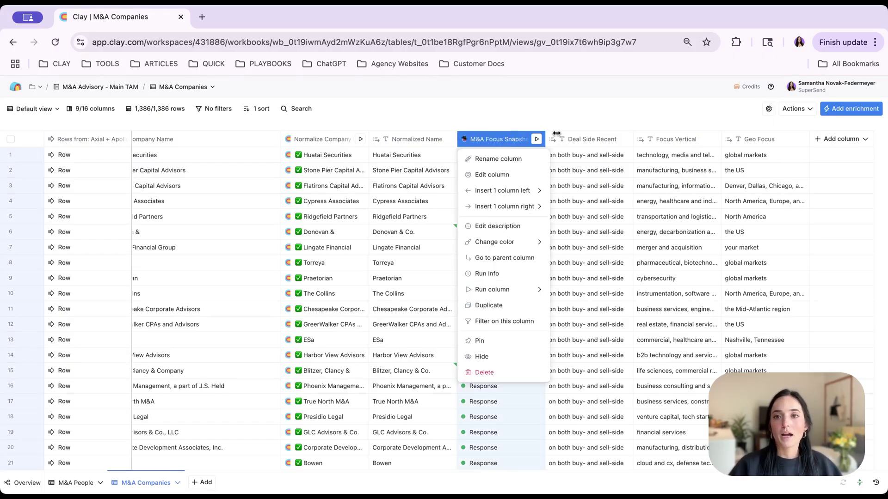
left_click(490, 175)
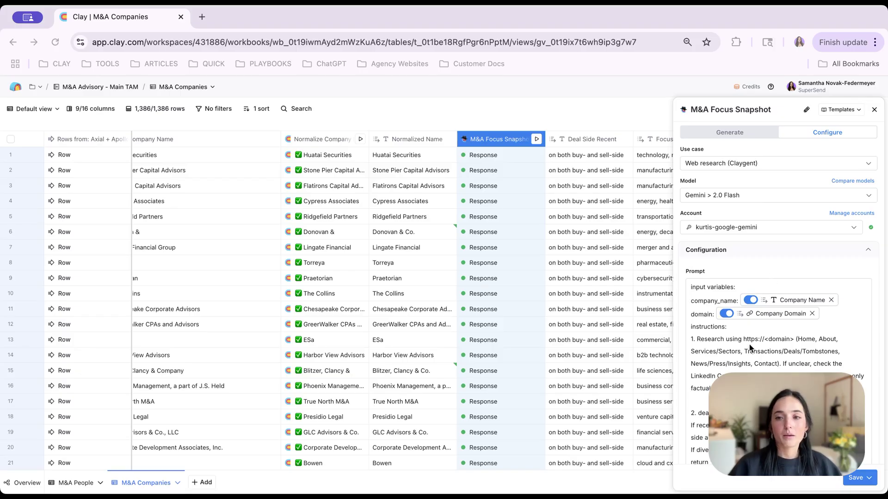
scroll(749, 348, "down", 1)
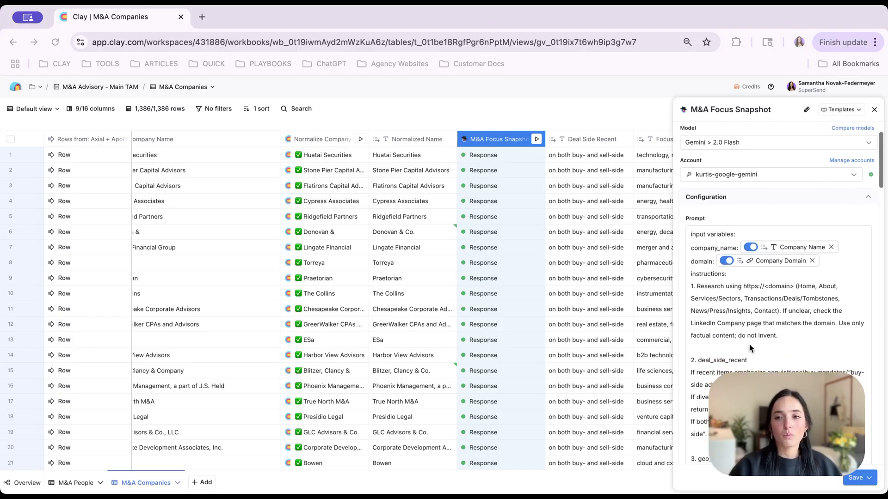
scroll(750, 348, "down", 2)
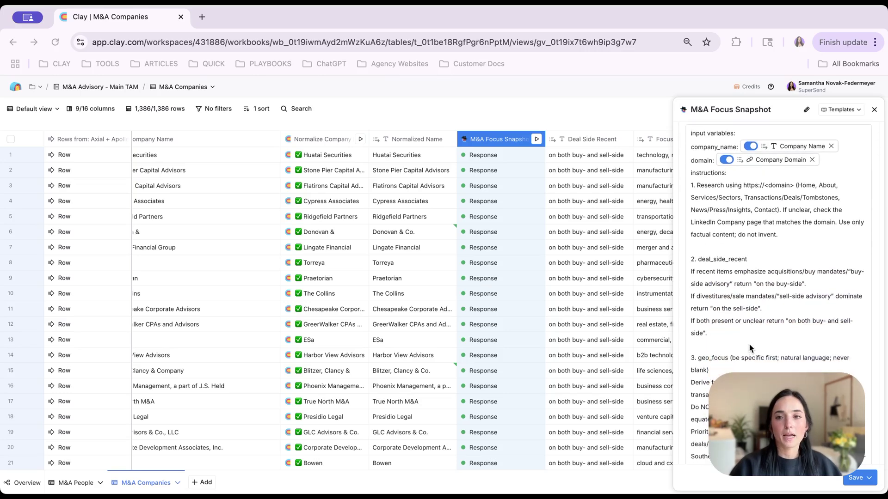
scroll(750, 348, "down", 1)
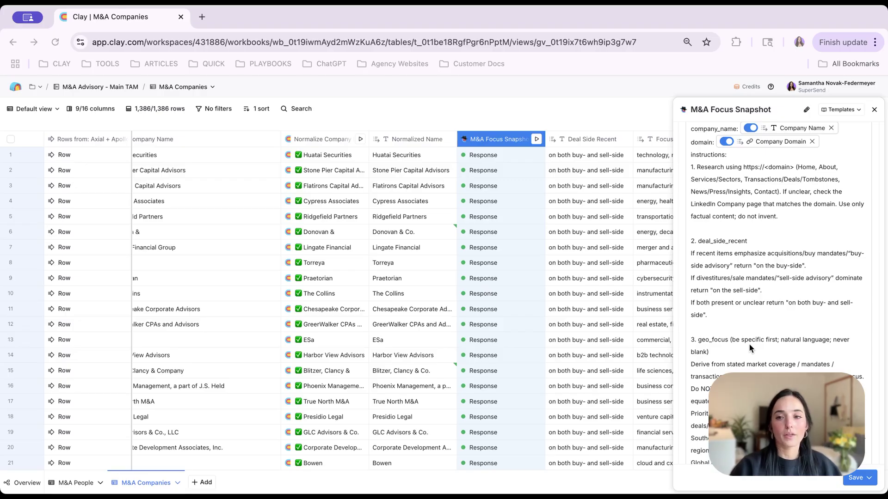
scroll(749, 346, "up", 1)
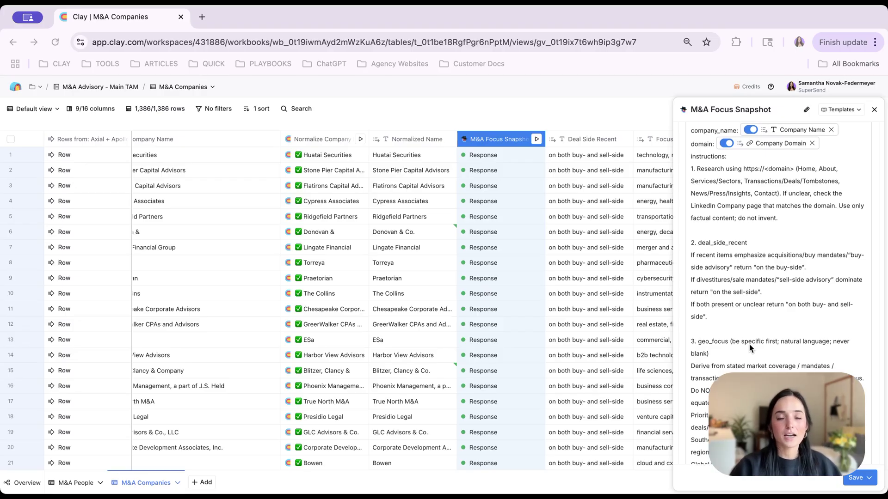
scroll(749, 346, "down", 3)
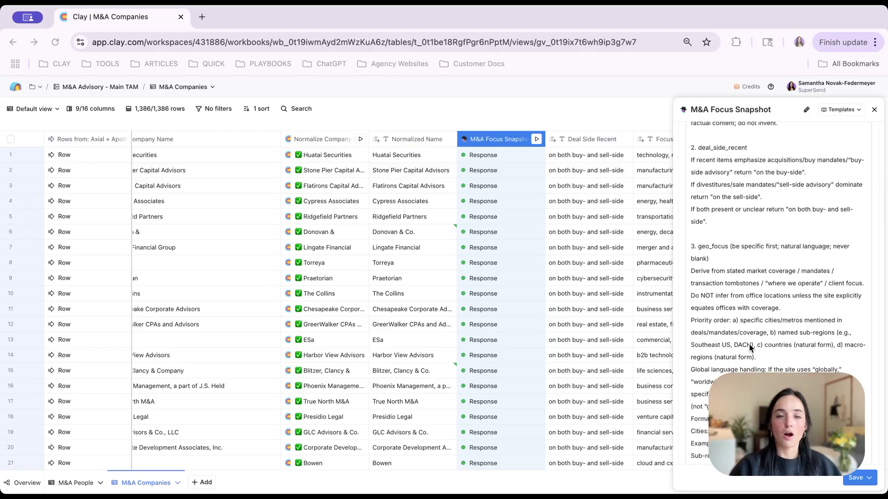
Compare the prompt's geo_focus rules with the values in the Geo Focus column of the M&A Companies table.
scroll(750, 348, "down", 1)
scroll(702, 171, "right", 3)
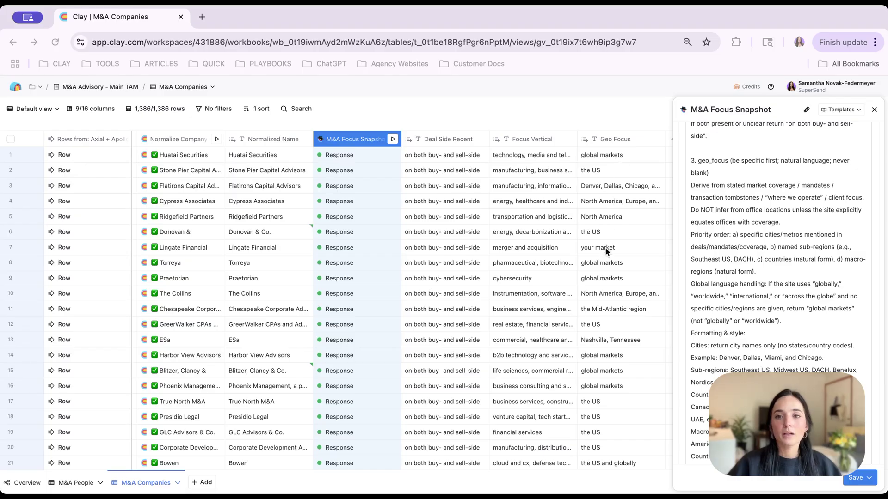
scroll(617, 298, "right", 1)
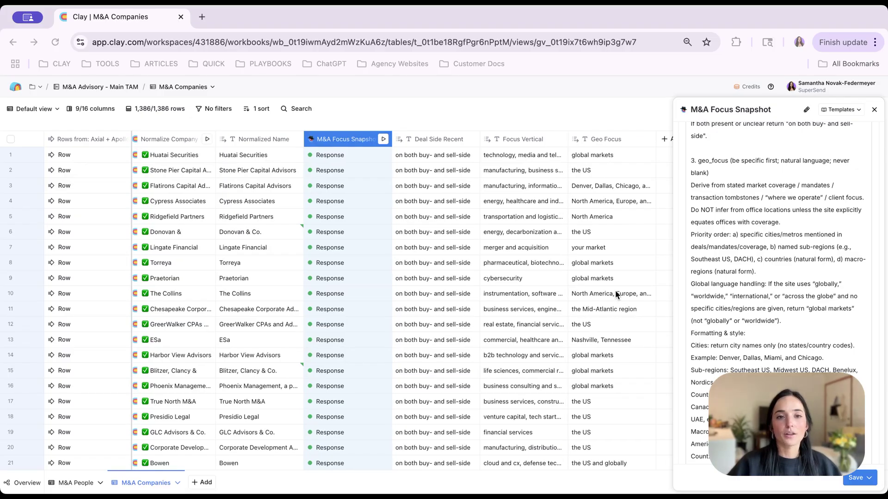
scroll(615, 295, "down", 2)
scroll(610, 243, "left", 1)
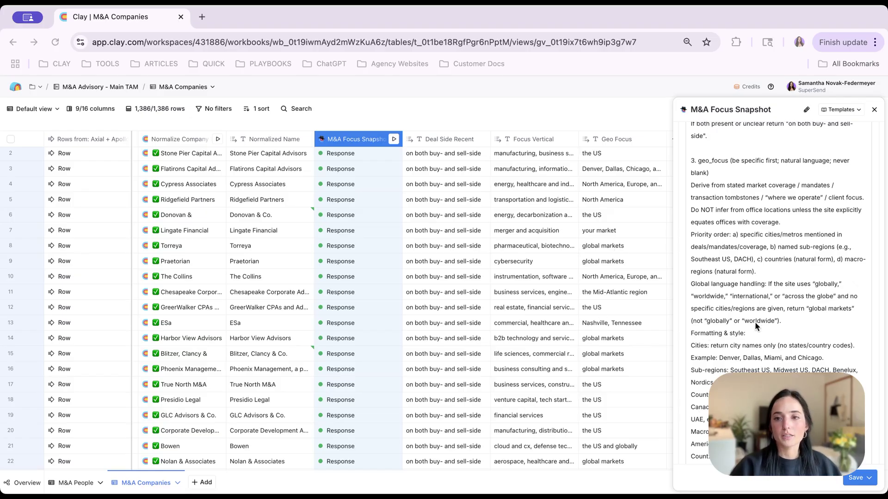
scroll(757, 326, "down", 1)
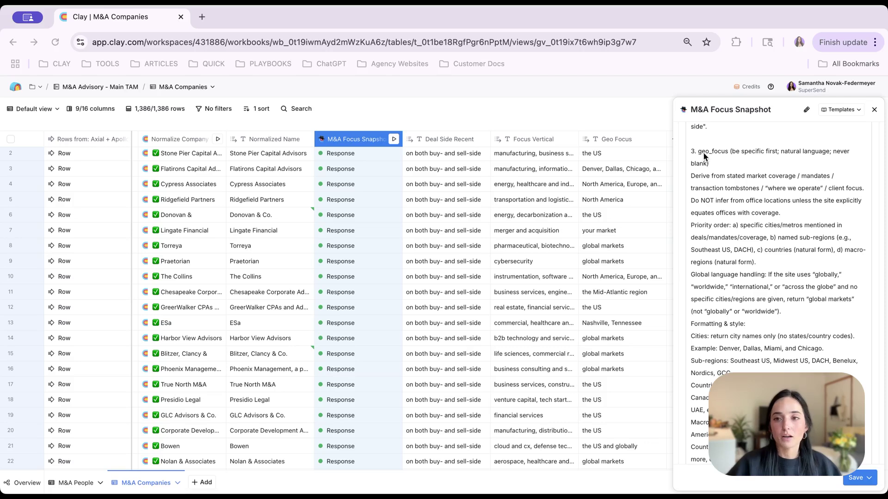
Read the prompt's focus_vertical and output instructions, highlight the "Must read naturally in" rule, and check row 8's full Focus Vertical text.
scroll(708, 197, "down", 5)
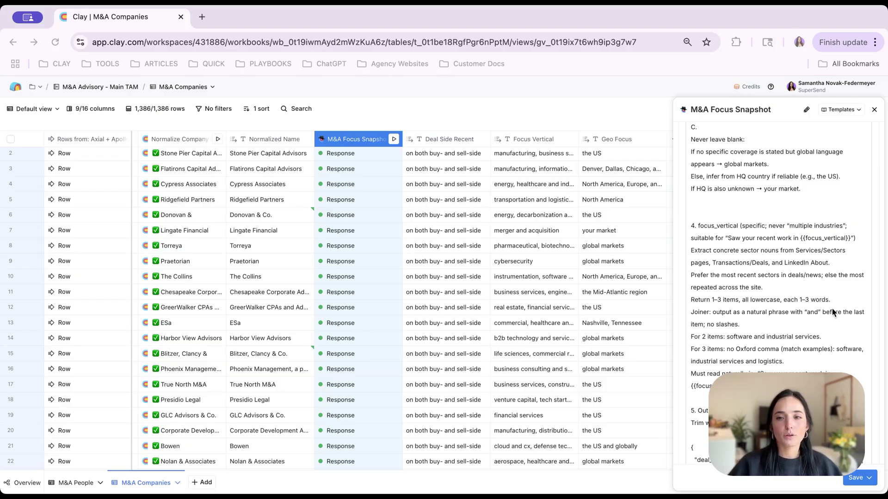
scroll(777, 329, "up", 1)
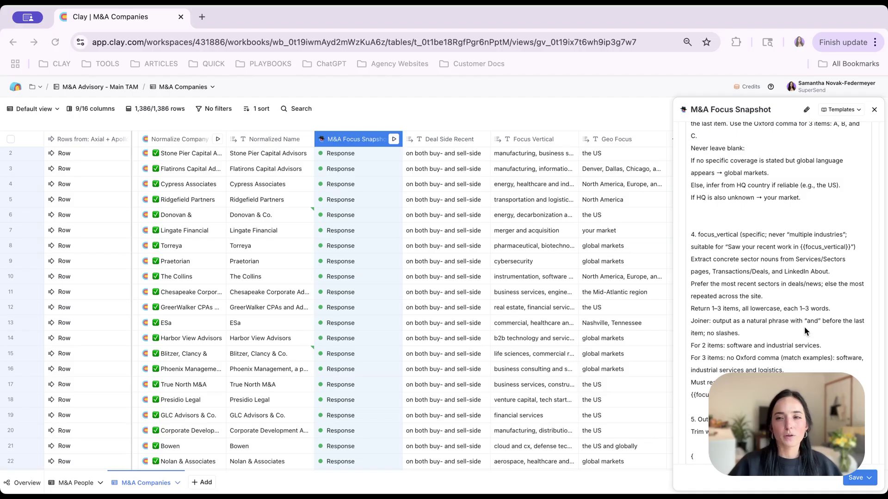
scroll(740, 342, "up", 1)
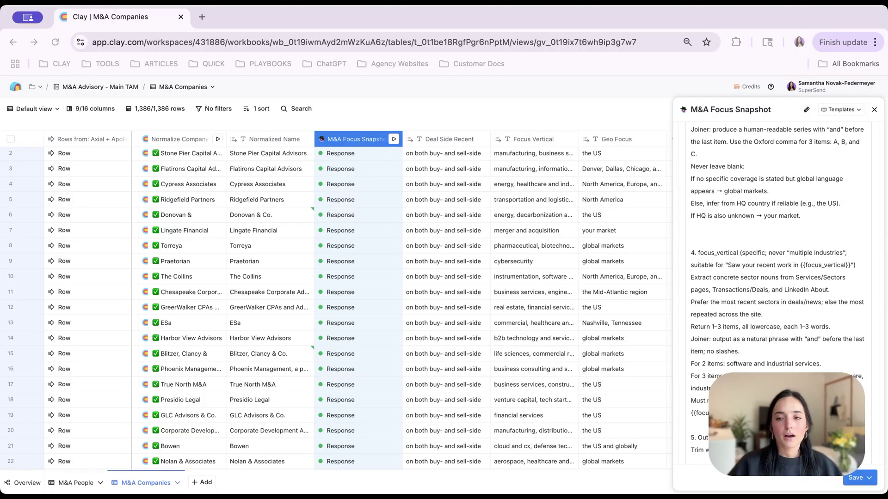
left_click_drag(691, 401, 708, 413)
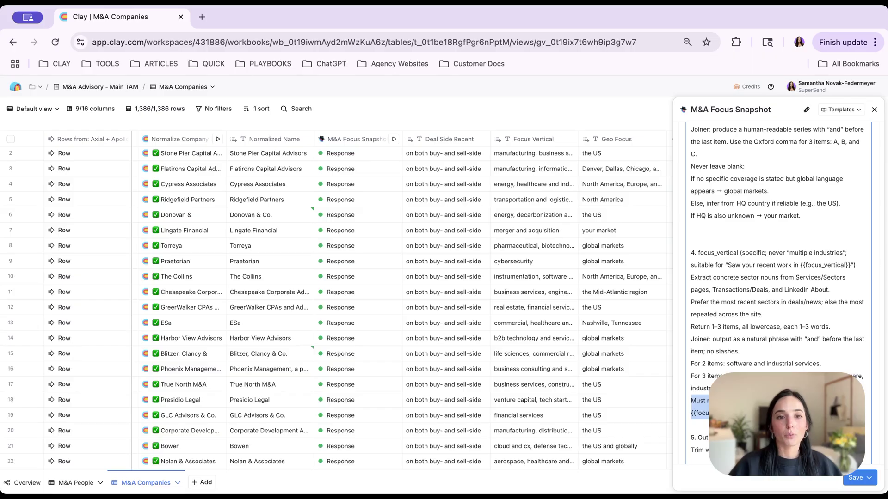
scroll(744, 169, "down", 5)
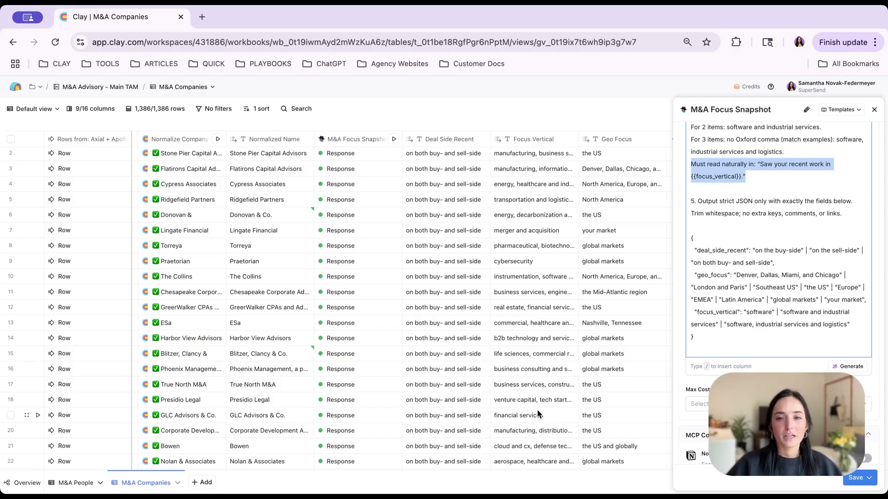
left_click(534, 246)
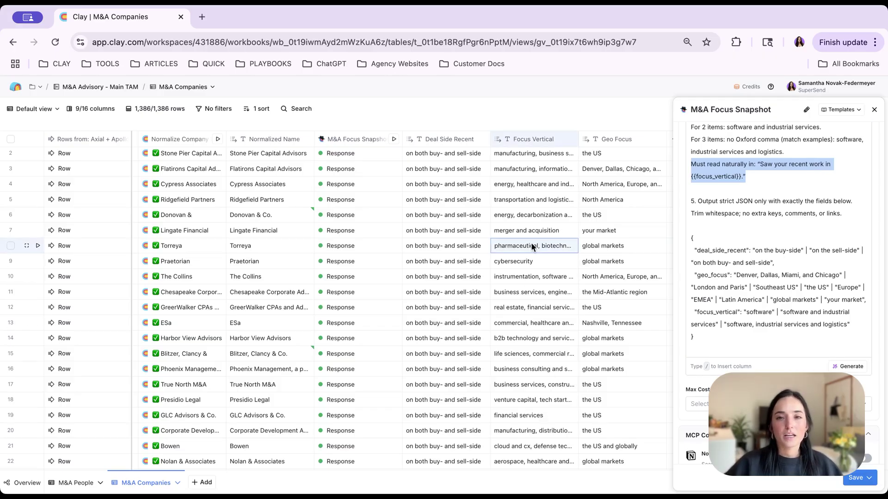
left_click(537, 245)
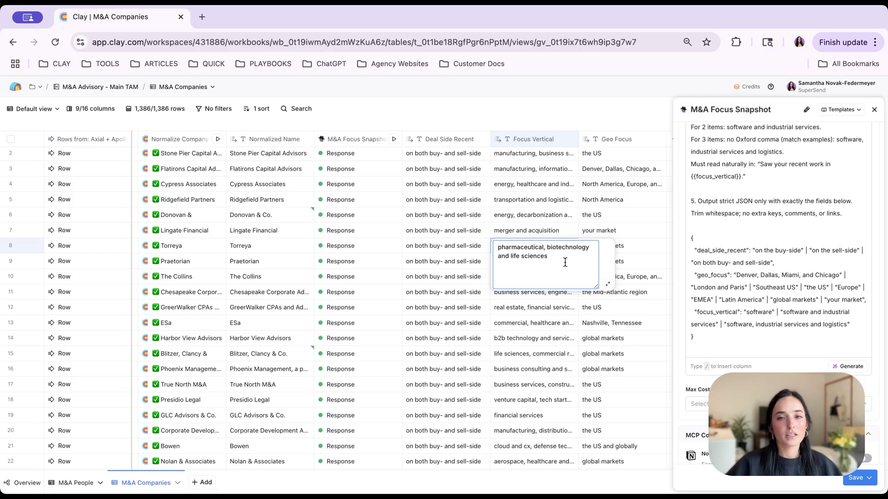
left_click(757, 261)
Examine the JSON Schema output definition of the M&A Focus Snapshot column, and close its configuration without saving.
scroll(757, 231, "down", 10)
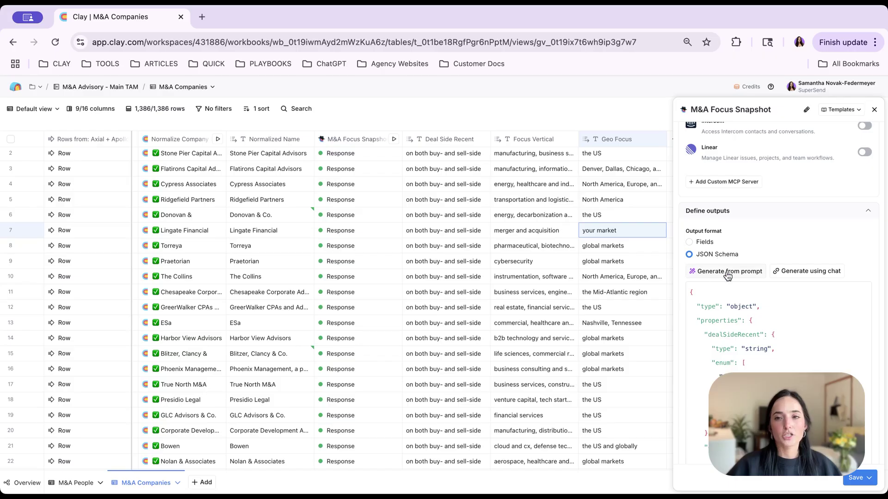
scroll(763, 269, "down", 5)
scroll(768, 264, "down", 5)
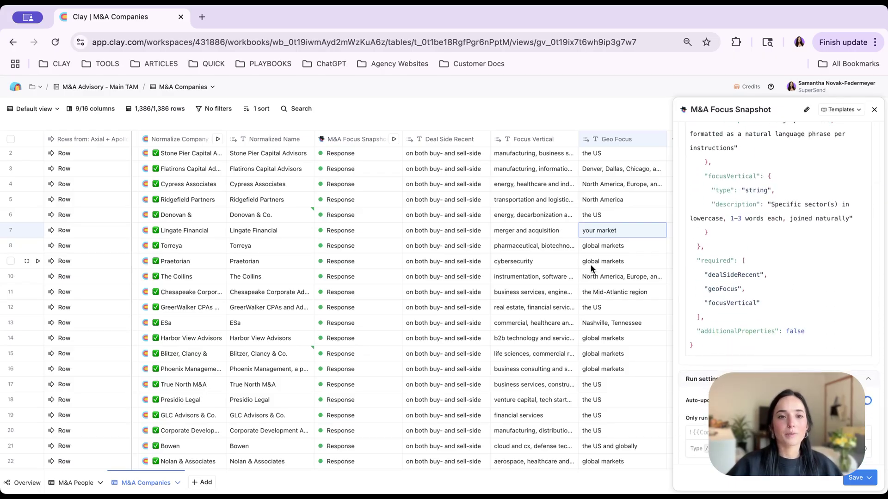
scroll(586, 265, "right", 2)
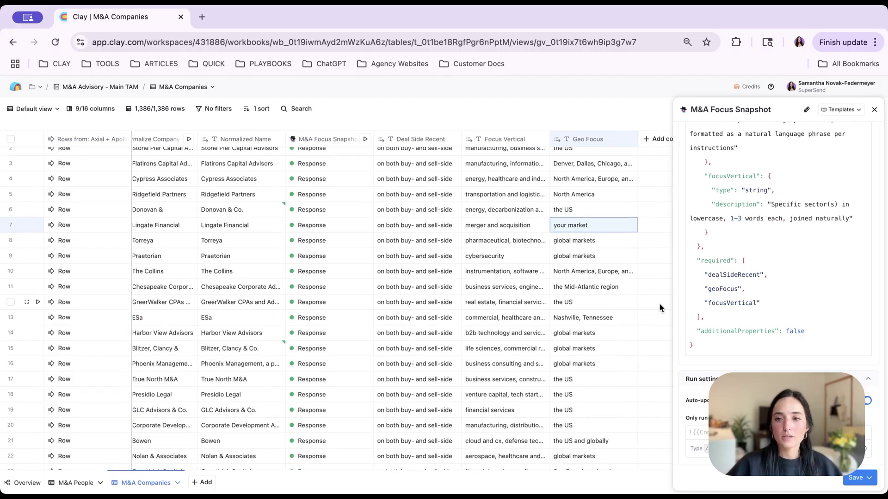
key("Escape")
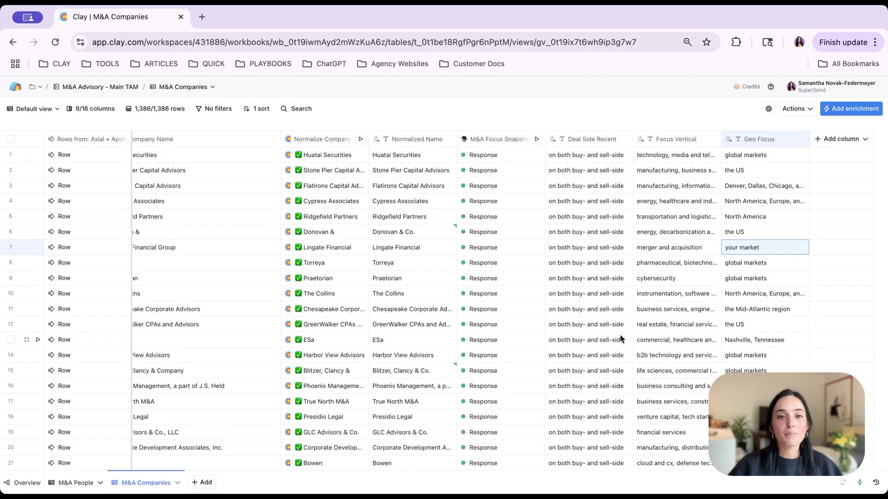
Return to the M&A People table and find the company lookup column with its focus, deal side, name and geo fields.
scroll(626, 319, "down", 1)
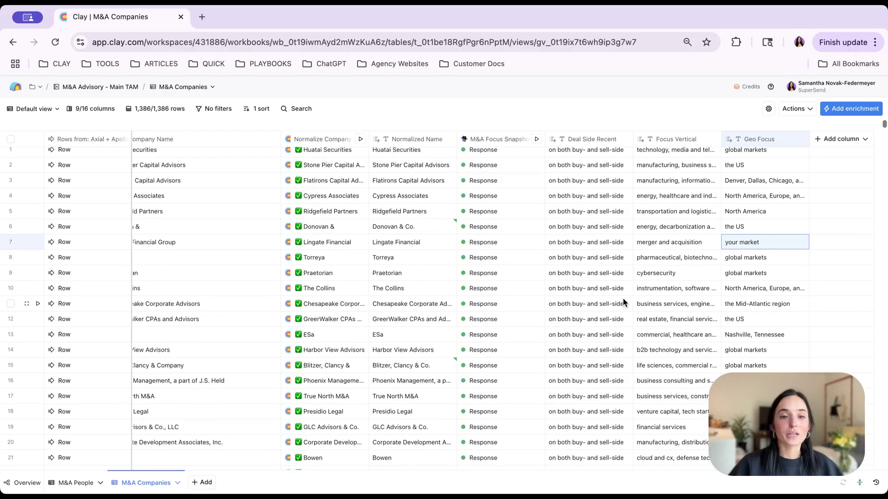
scroll(520, 328, "up", 1)
scroll(509, 344, "left", 1)
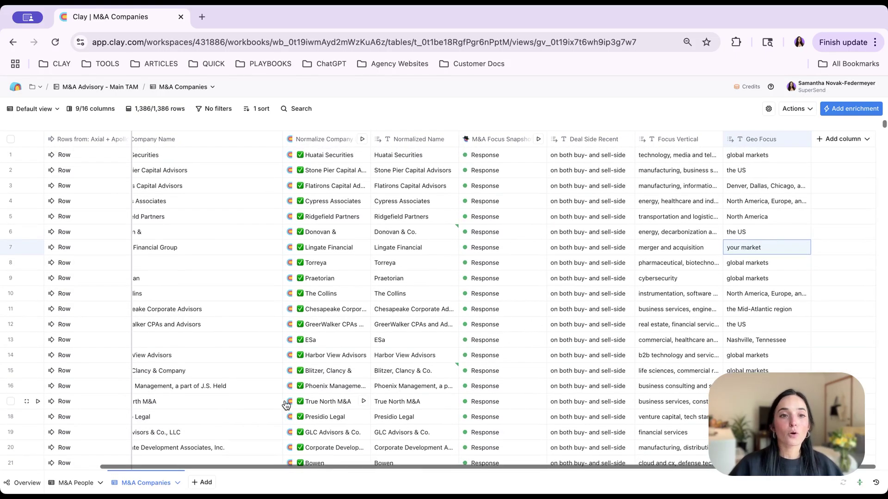
scroll(275, 402, "left", 1)
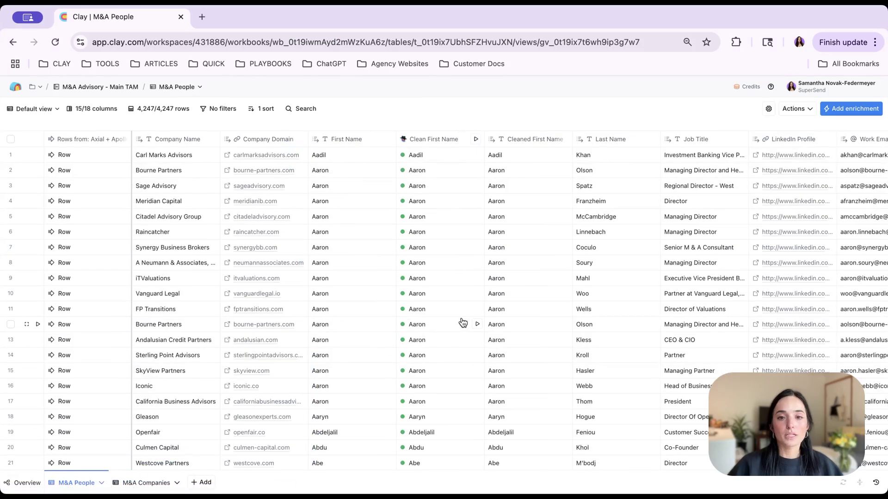
scroll(462, 322, "right", 10)
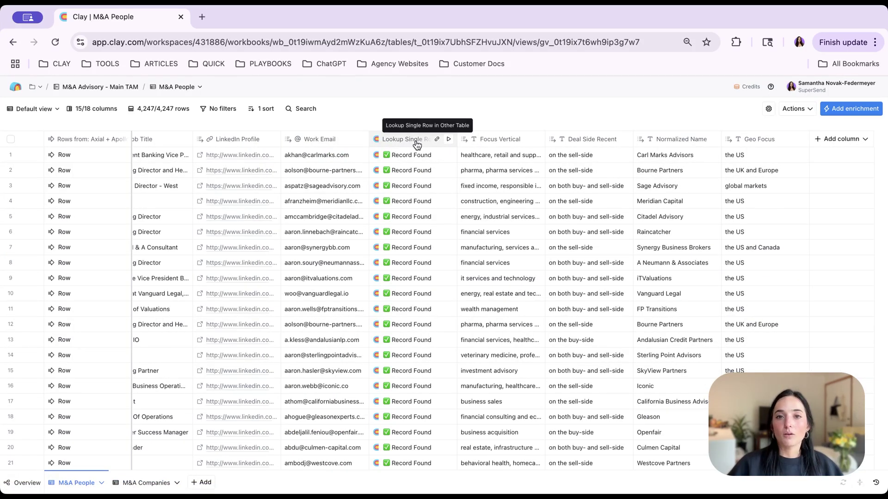
Review the Lookup Single Row in Other Table column's search table, target column, operator and row value, and view row 1's cell details.
left_click(417, 145)
left_click(414, 176)
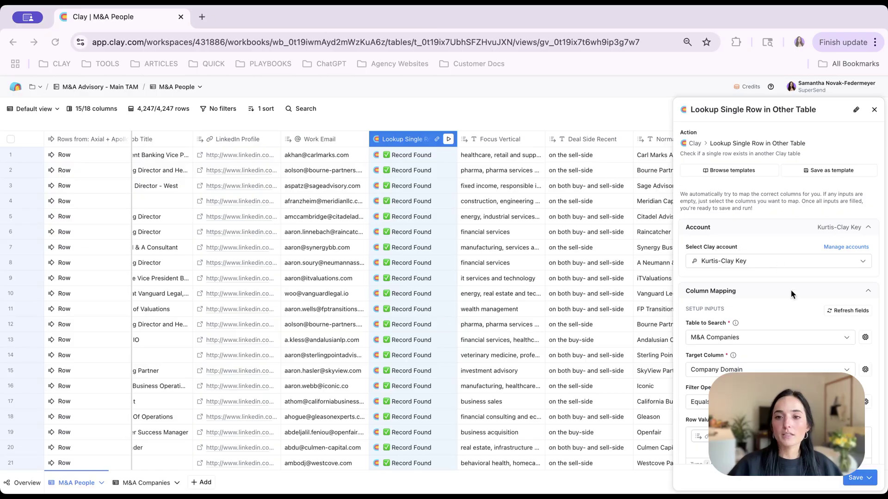
scroll(796, 298, "down", 3)
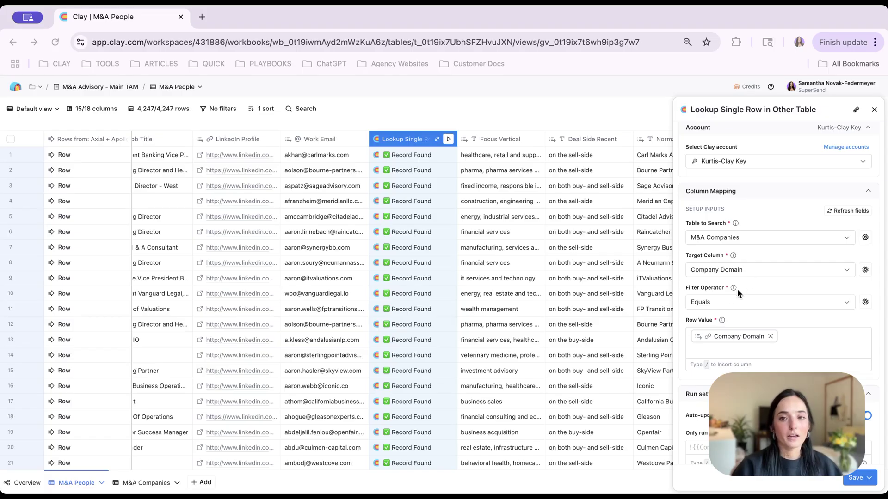
scroll(728, 293, "down", 1)
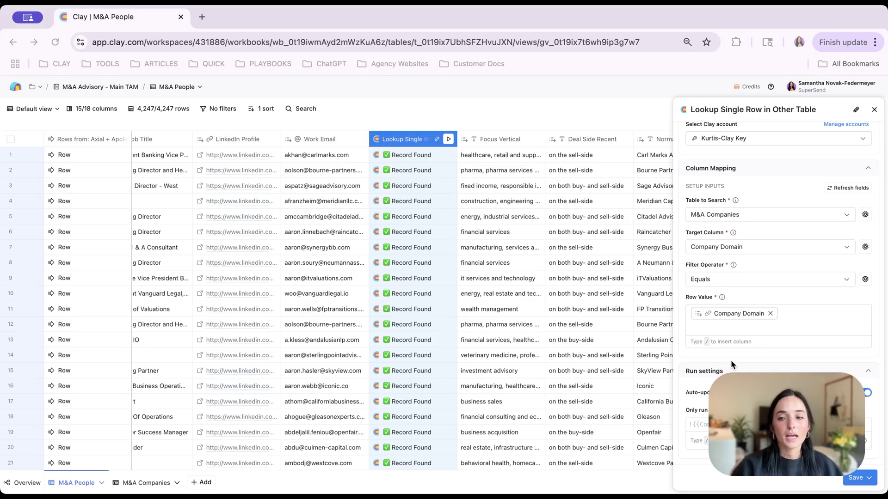
left_click(875, 111)
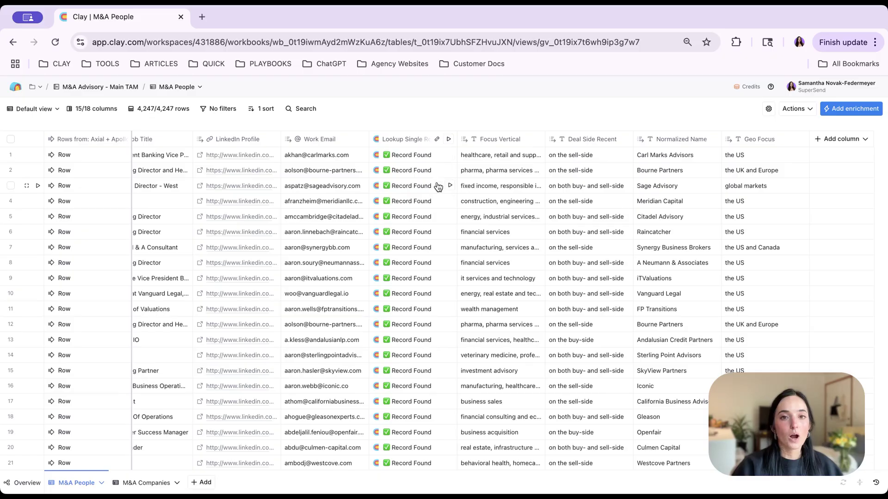
left_click(414, 156)
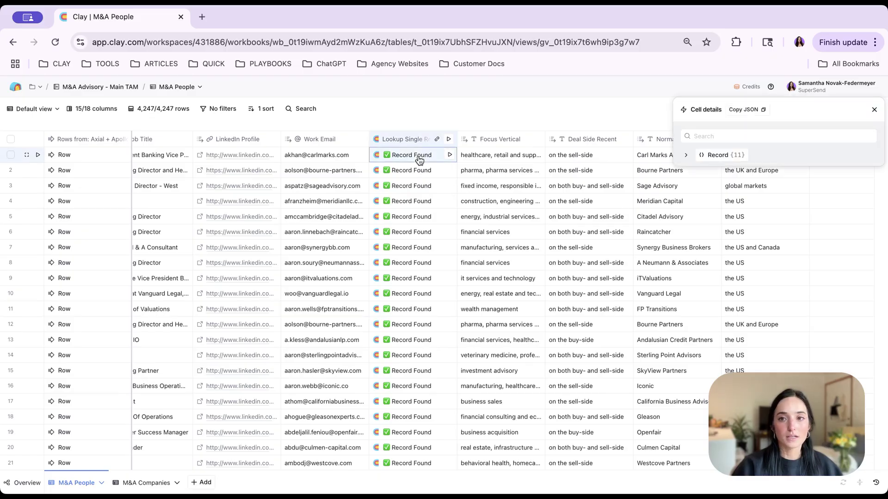
left_click(873, 110)
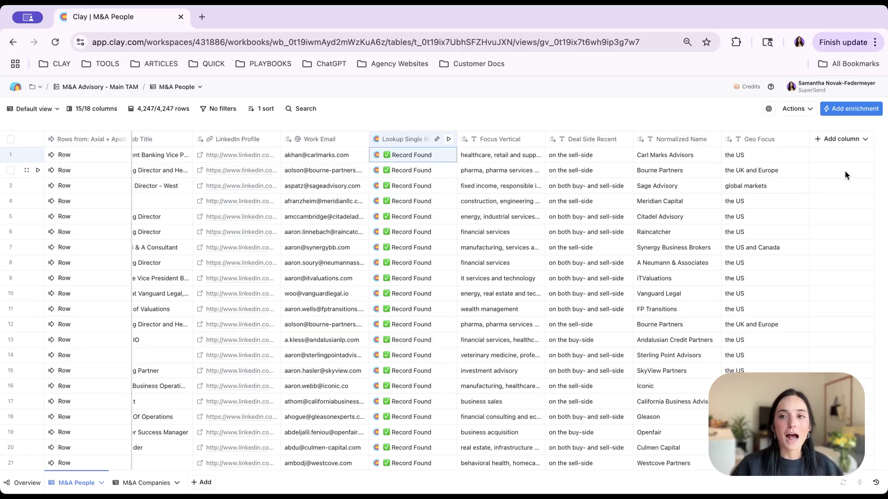
Add an HTTP API enrichment column to the M&A People table and open its manual configuration.
left_click(855, 139)
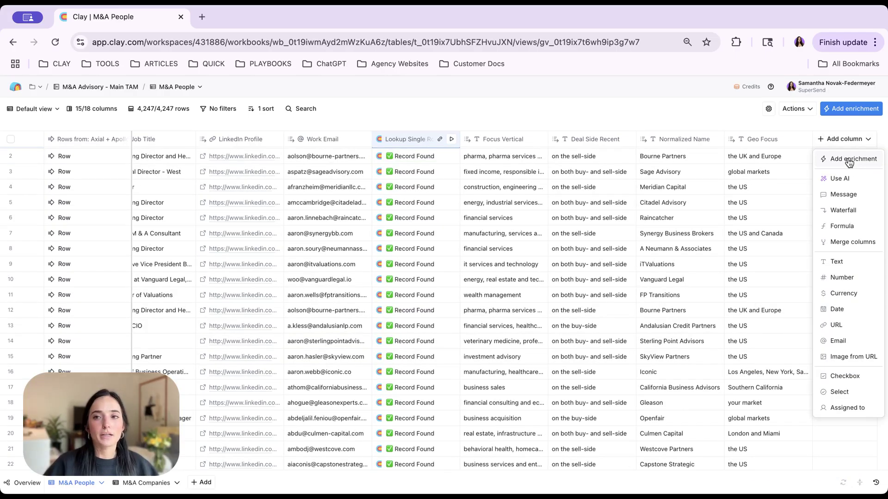
left_click(849, 160)
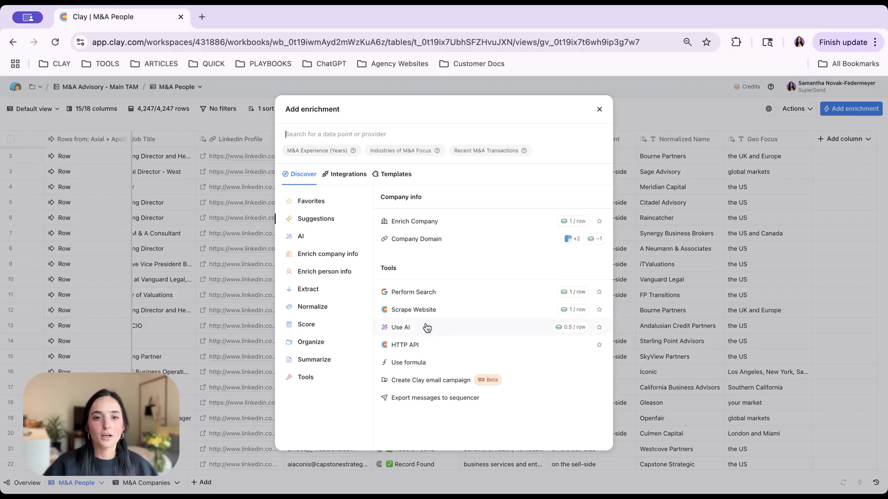
left_click(421, 345)
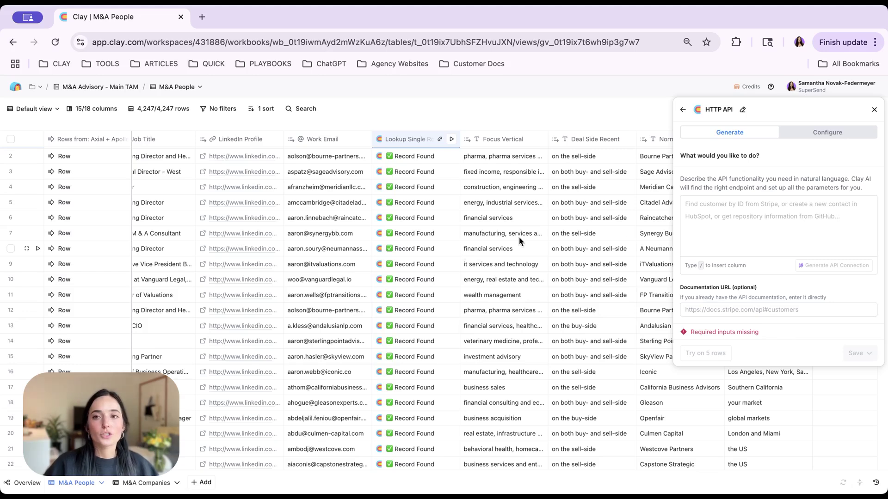
left_click(834, 133)
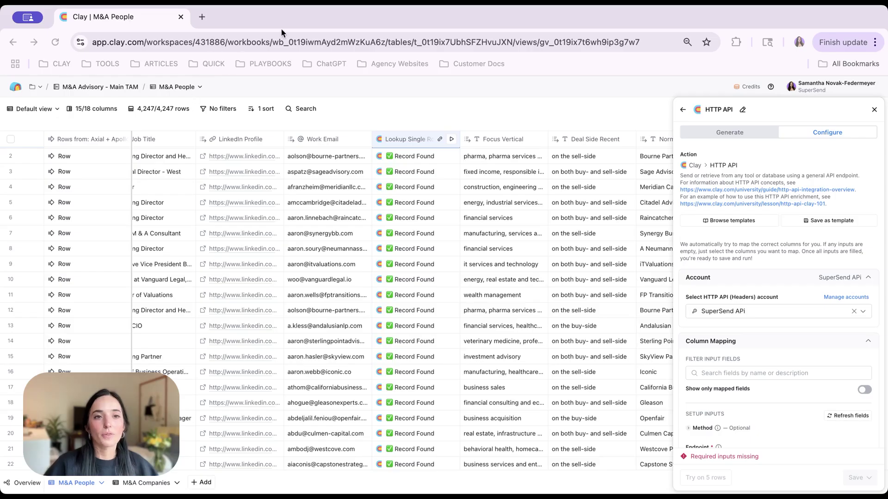
left_click(202, 18)
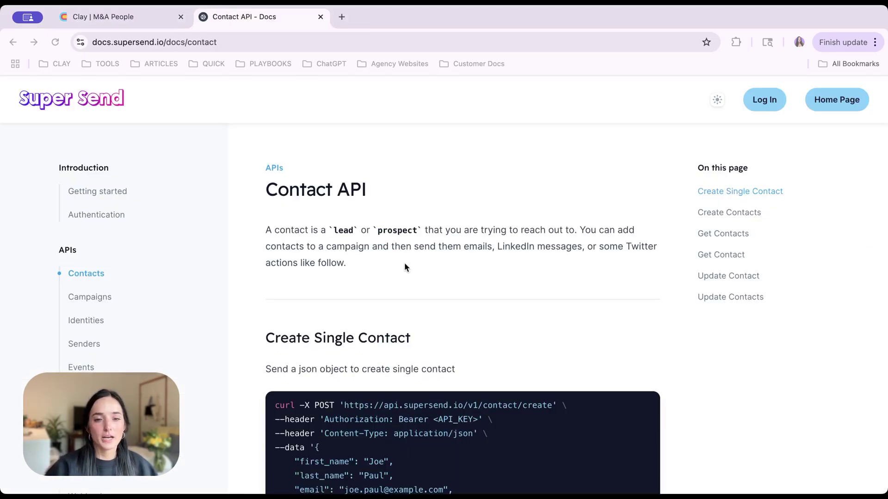
scroll(404, 262, "down", 4)
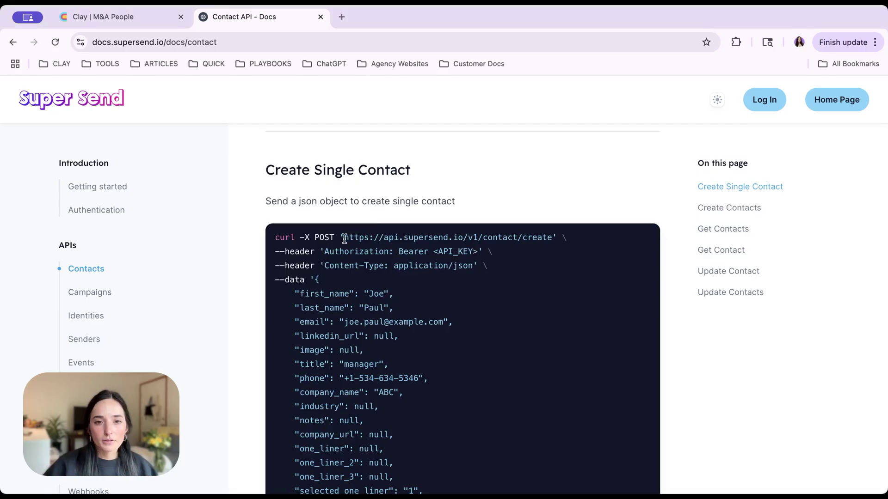
key("ctrl+shift+Tab")
left_click(704, 234)
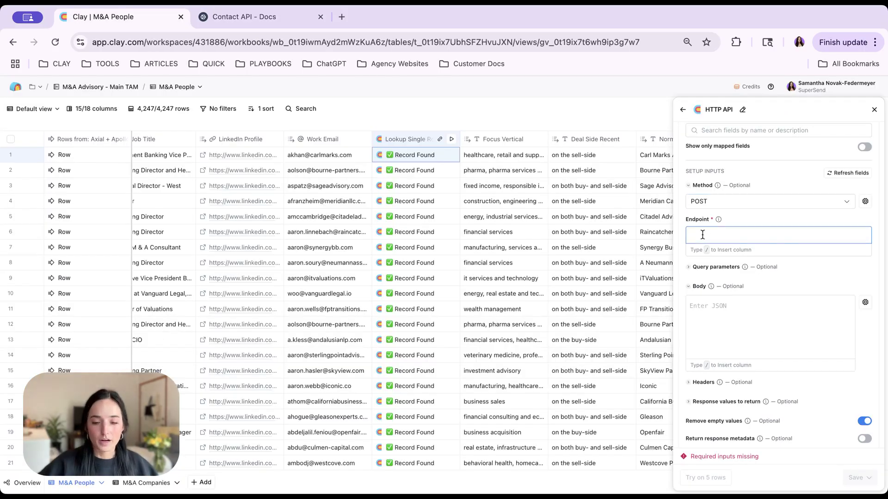
type("https://api.supersend.io/v1/contact/create")
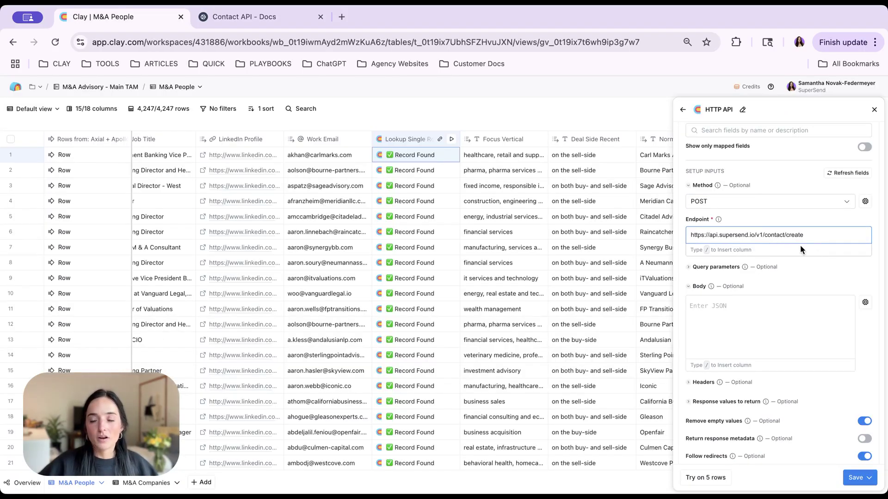
Paste the JSON contact template, with its custom variable, TeamId and CampaignId placeholders, into the request body.
left_click(751, 309)
key("ctrl+v")
scroll(763, 324, "down", 3)
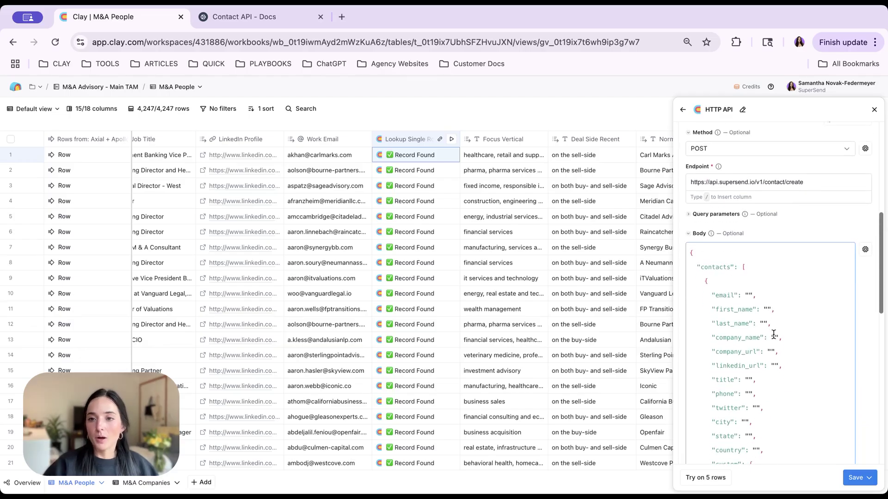
scroll(773, 335, "down", 3)
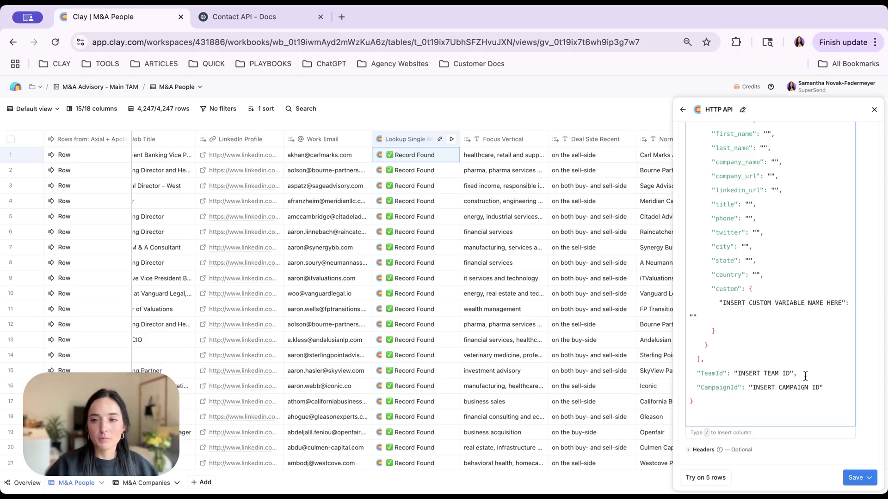
Copy the team ID from the SuperSend campaign's integration settings and replace the TeamId placeholder in Clay's request body with it.
left_click(341, 17)
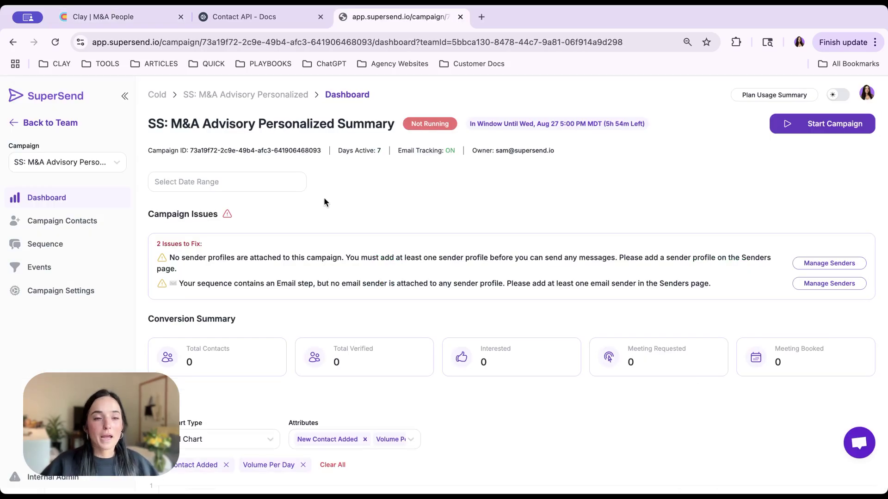
left_click(69, 291)
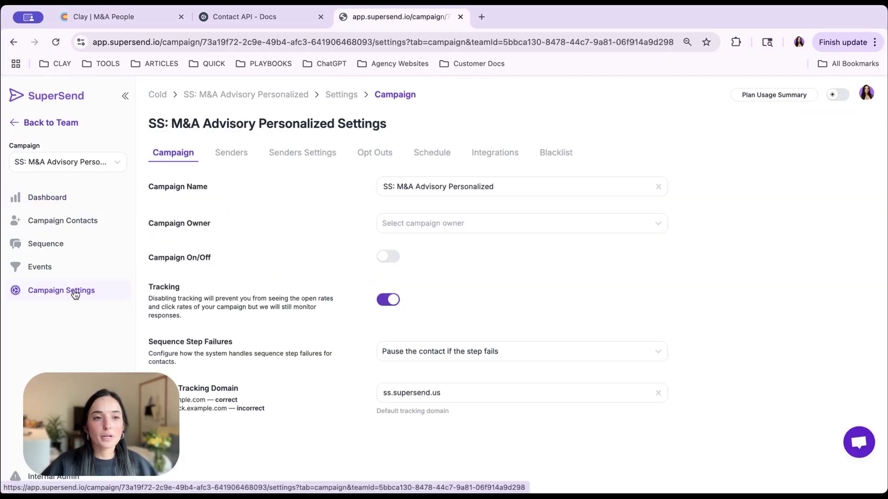
left_click(502, 153)
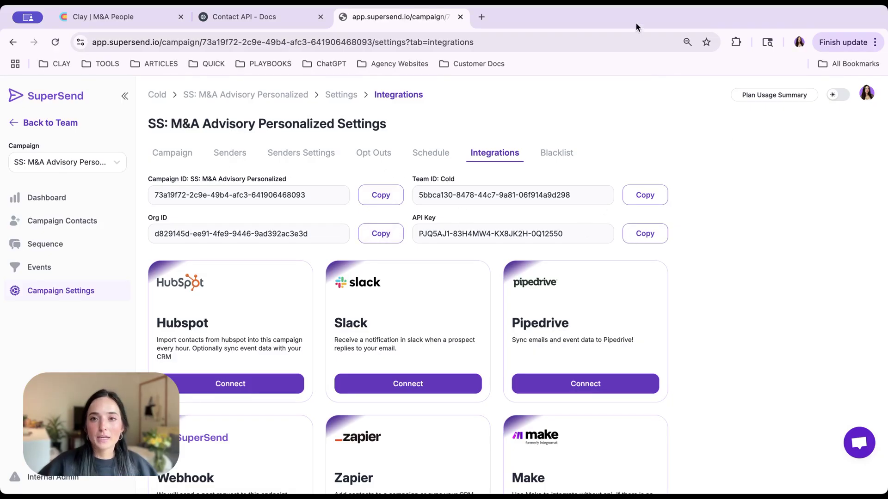
left_click(656, 196)
left_click(123, 17)
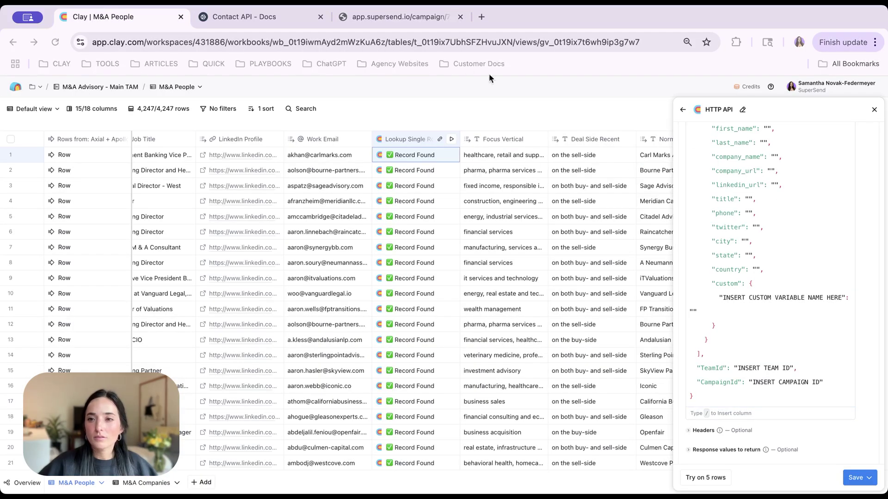
left_click_drag(737, 368, 790, 368)
key("ctrl+v")
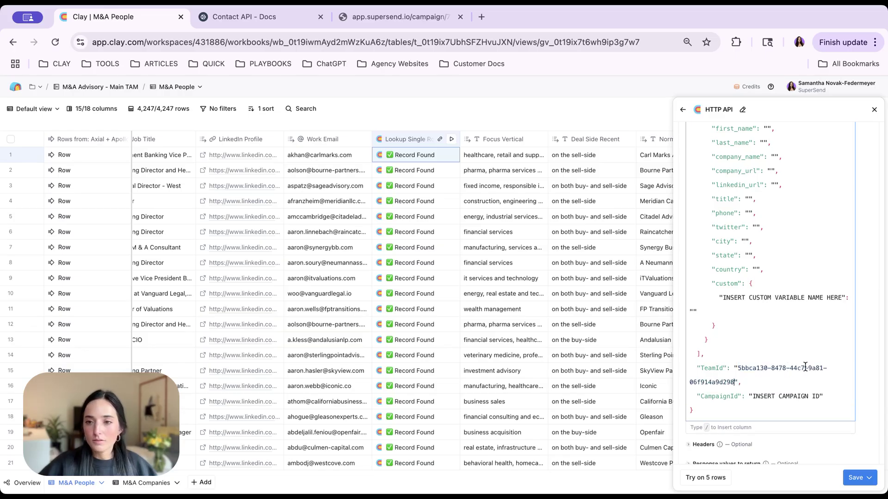
Copy the campaign ID from the SuperSend integration settings and replace the CampaignId placeholder in Clay's request body with it.
left_click(394, 15)
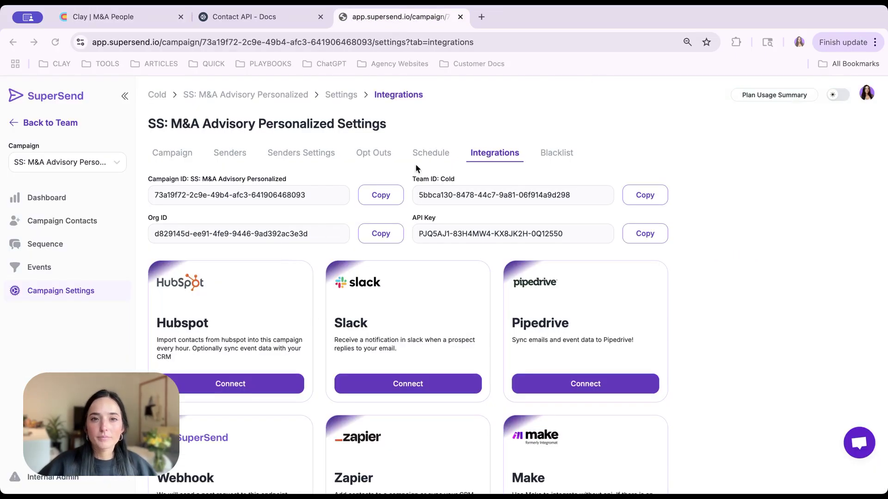
left_click(377, 196)
left_click(125, 18)
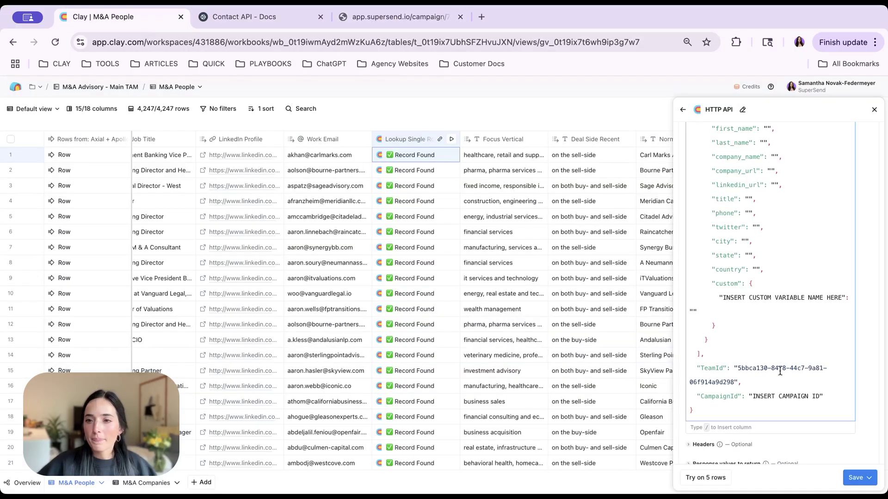
left_click_drag(753, 396, 820, 396)
key("ctrl+v")
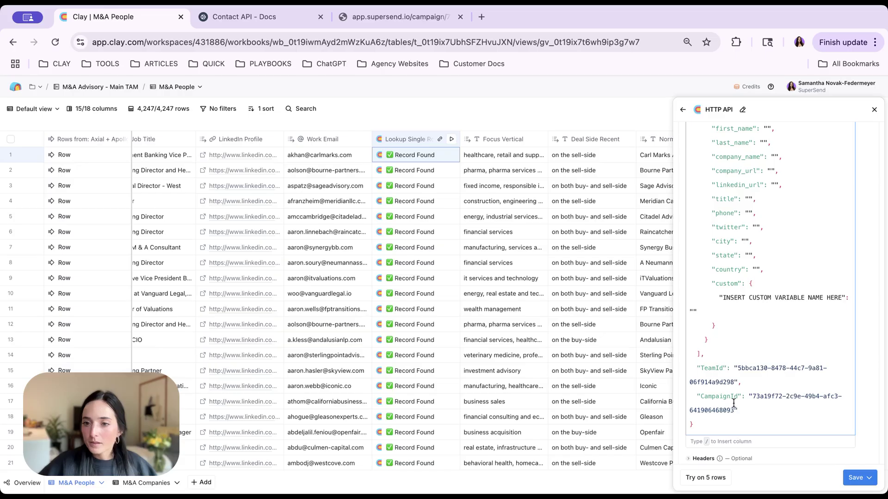
Add a request header with the key Content-Type and the value application/json.
scroll(734, 406, "down", 5)
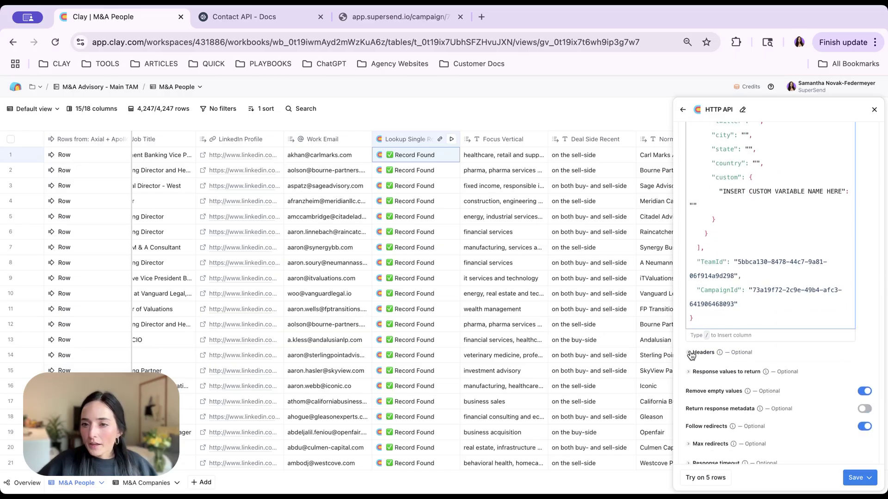
left_click(689, 353)
left_click(762, 371)
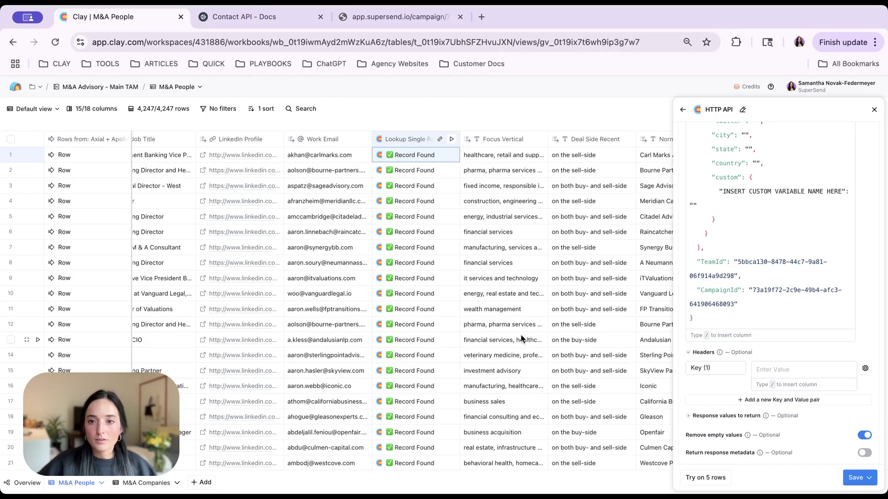
left_click(728, 367)
type("Content-Type")
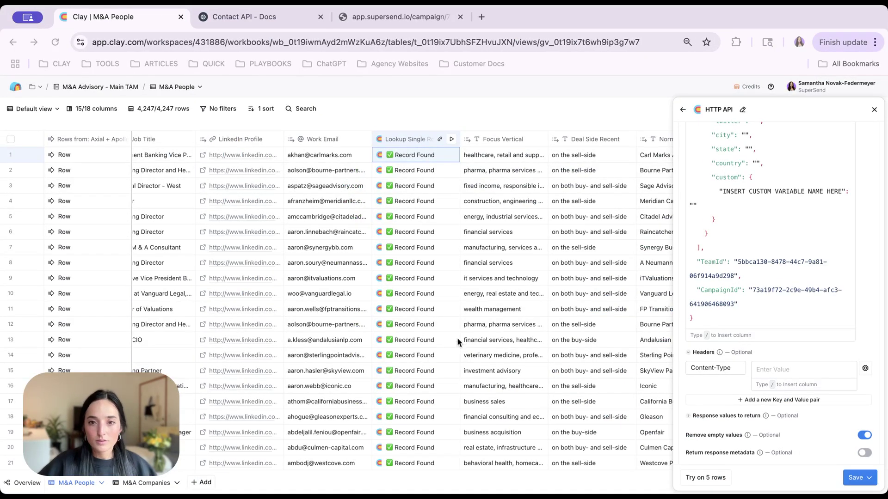
left_click(823, 368)
key("ctrl+v")
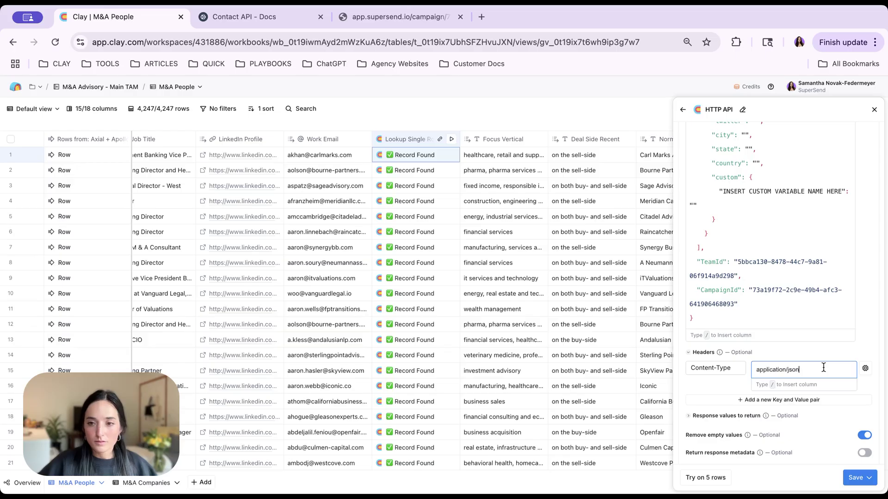
Add a second header with the key Authorization and the placeholder value Bearer INSERT API KEY.
left_click(765, 400)
left_click(765, 400)
key("ctrl+v")
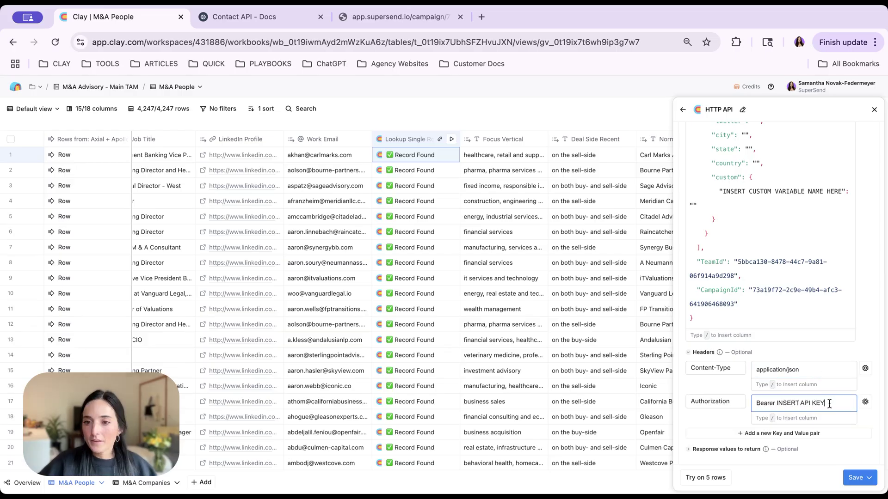
Copy the API key from the SuperSend integration settings and paste it over the placeholder after Bearer in Clay's Authorization header.
left_click(396, 18)
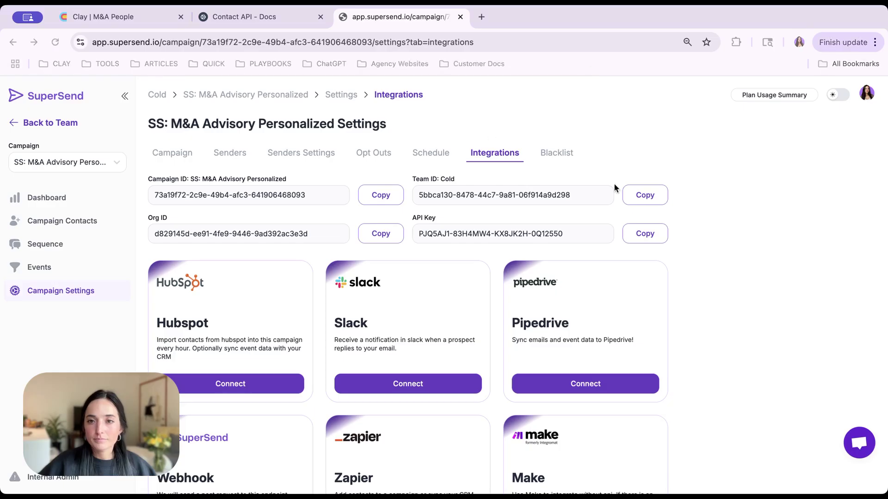
left_click(645, 233)
left_click(113, 16)
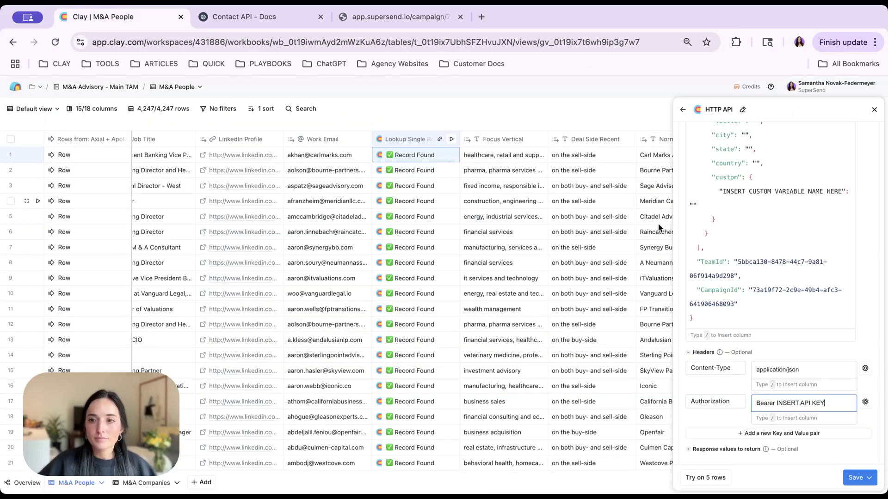
left_click_drag(826, 403, 777, 403)
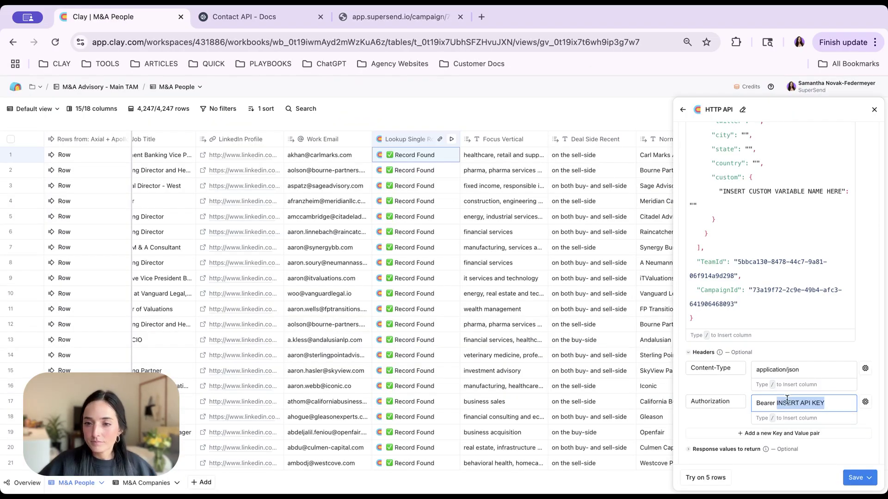
key("super+v")
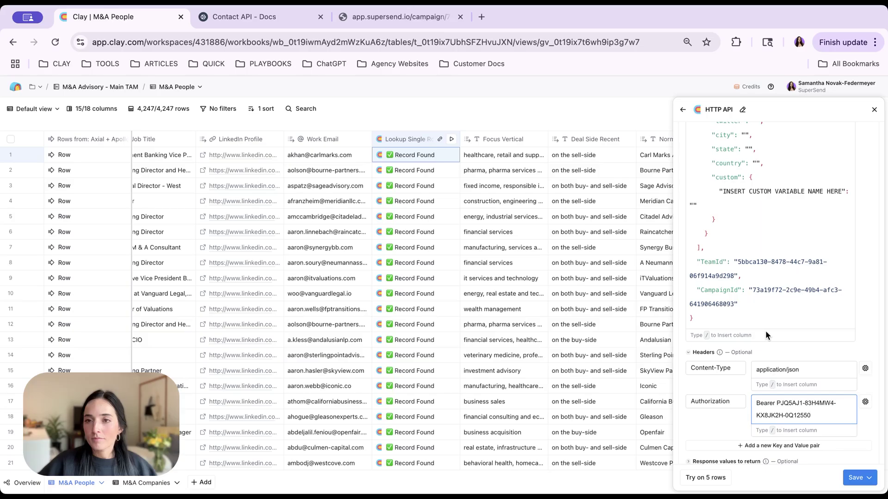
In the request body, map email to Work Email, first_name to Cleaned First Name and last_name to Last Name.
scroll(765, 331, "up", 5)
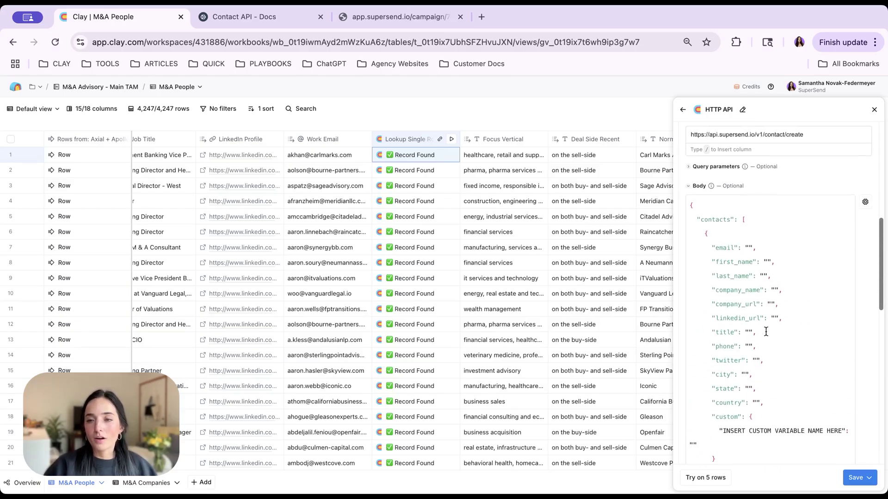
scroll(765, 331, "up", 3)
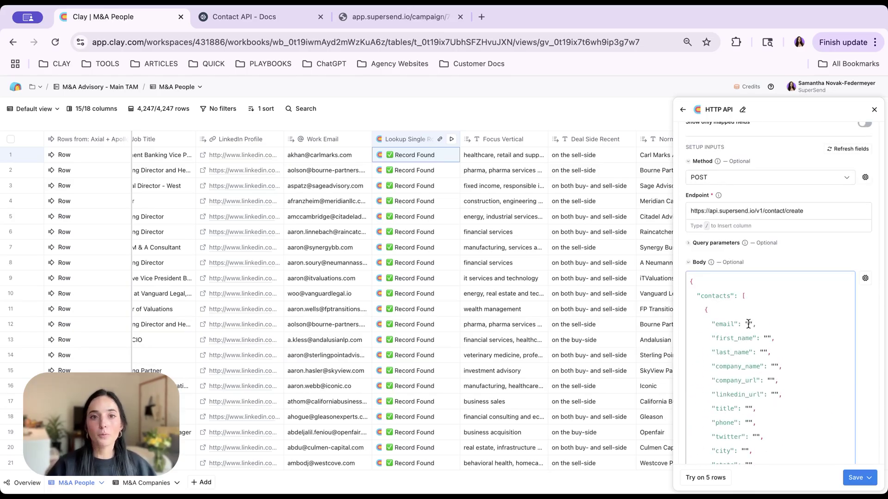
left_click(748, 324)
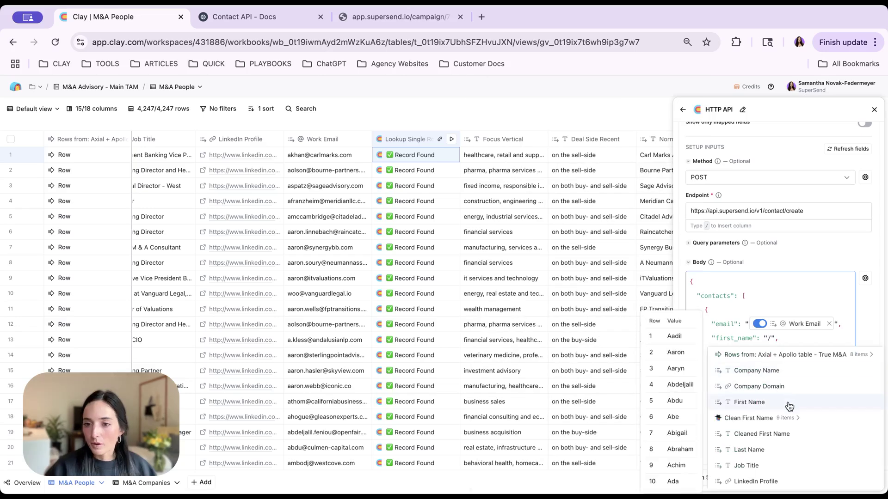
left_click(781, 433)
left_click(764, 367)
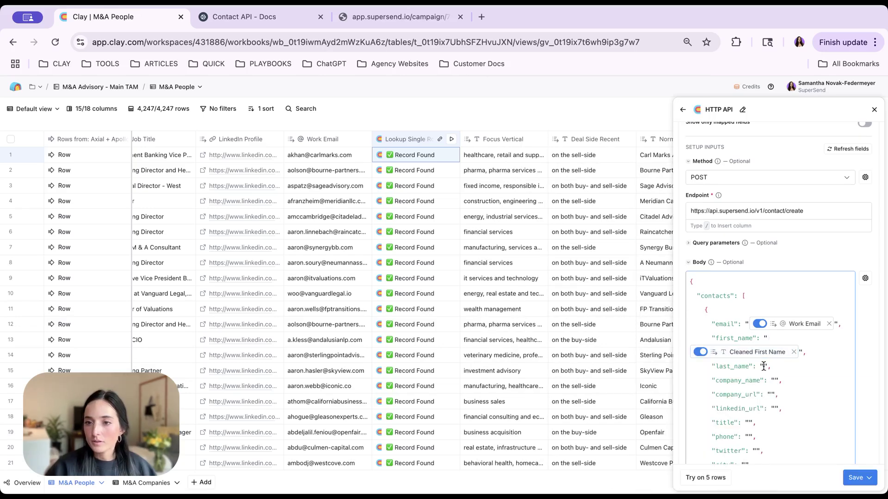
type("/")
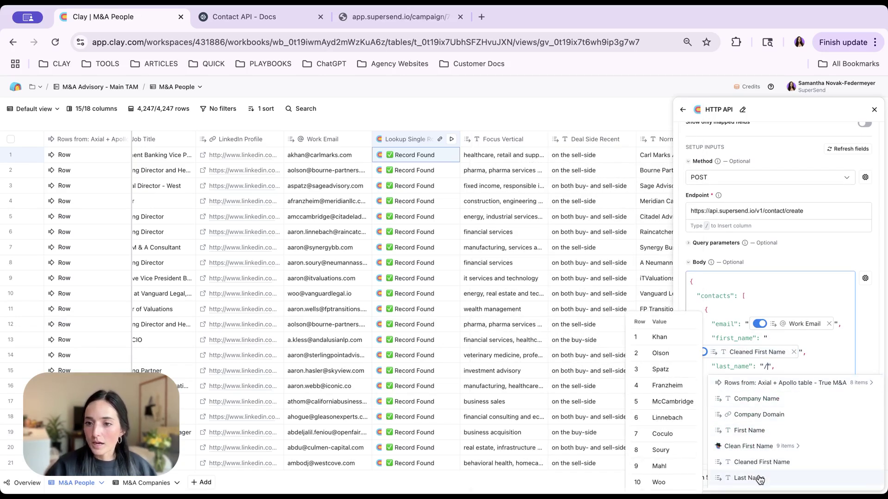
left_click(740, 476)
In the request body, map company_name to Normalized Name and company_url to Company Domain.
left_click(774, 392)
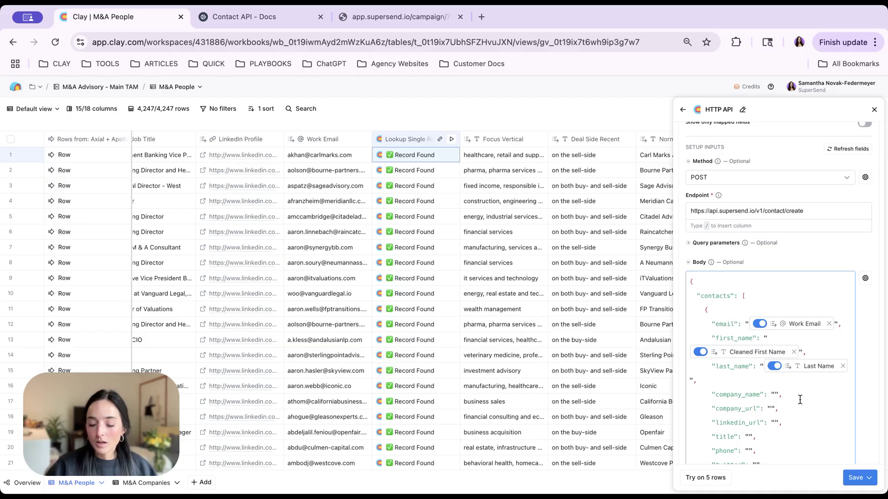
type("/no")
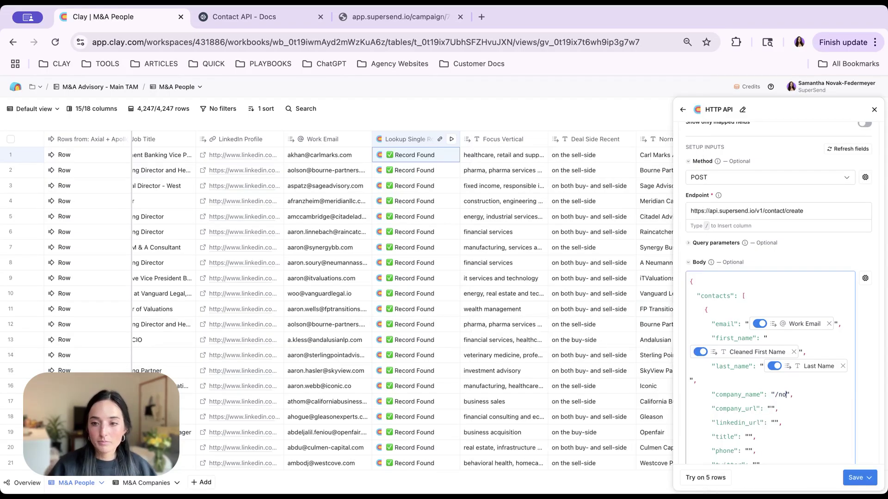
key("BackSpace")
type("/")
scroll(810, 455, "down", 3)
scroll(809, 459, "down", 5)
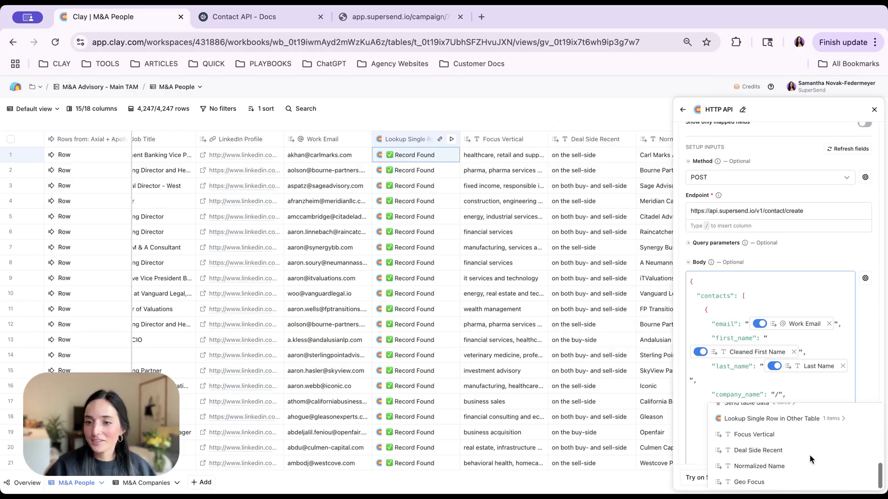
left_click(784, 462)
left_click(771, 422)
type("/\",")
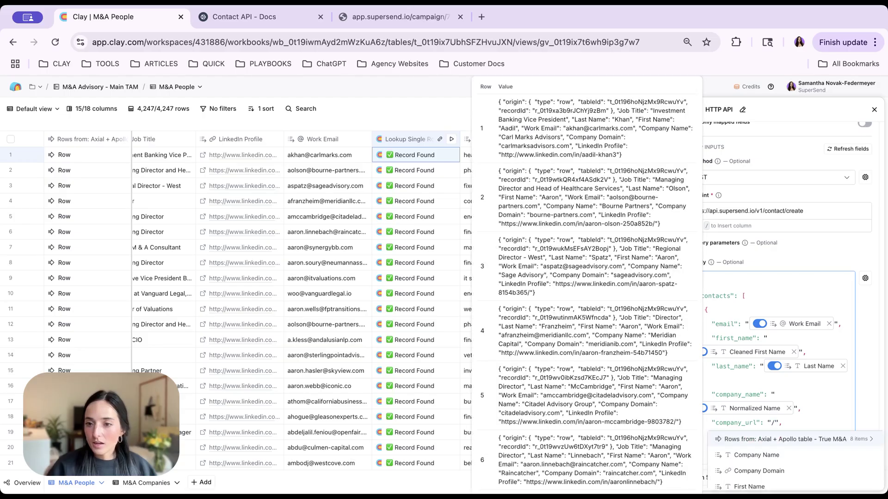
left_click(769, 469)
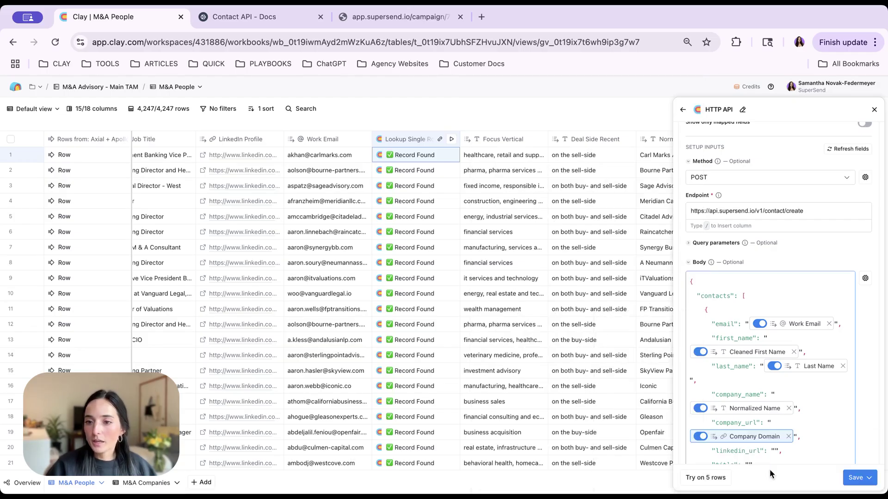
Map linkedin_url to LinkedIn Profile and title to Job Title in the request body.
scroll(777, 437, "down", 3)
left_click(775, 320)
type("/lin")
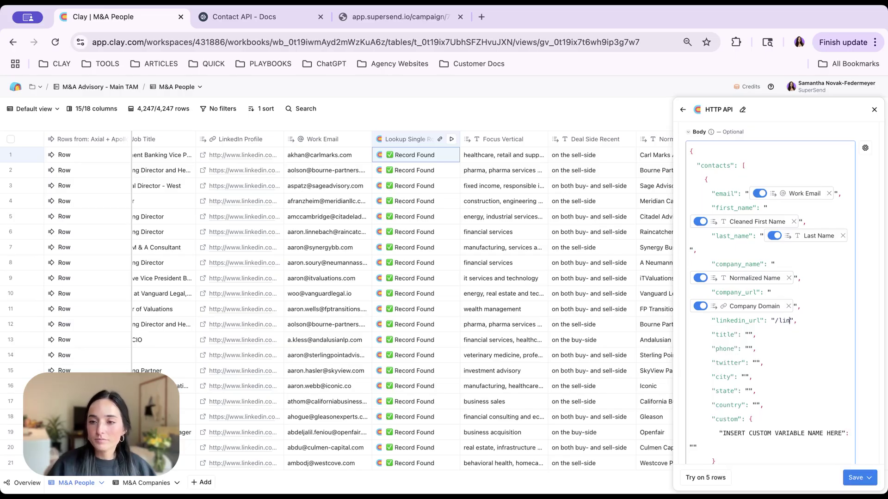
type("/")
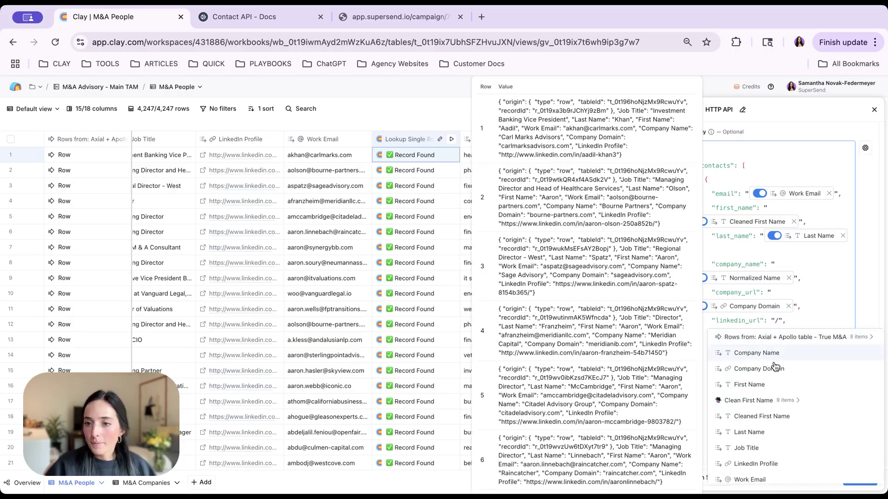
scroll(782, 420, "down", 2)
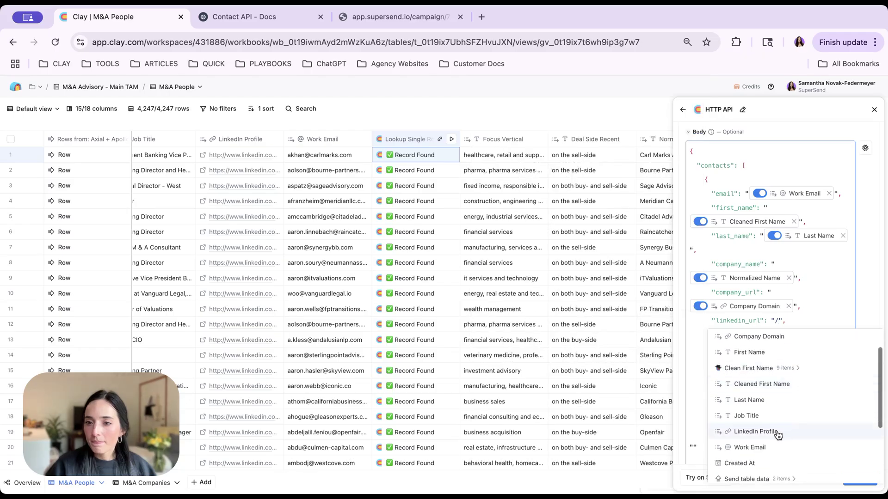
left_click(777, 431)
left_click(750, 348)
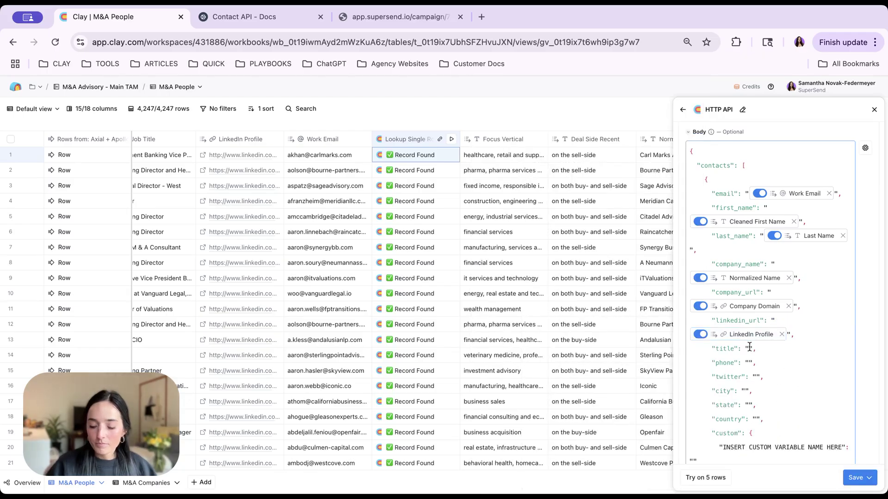
type("/")
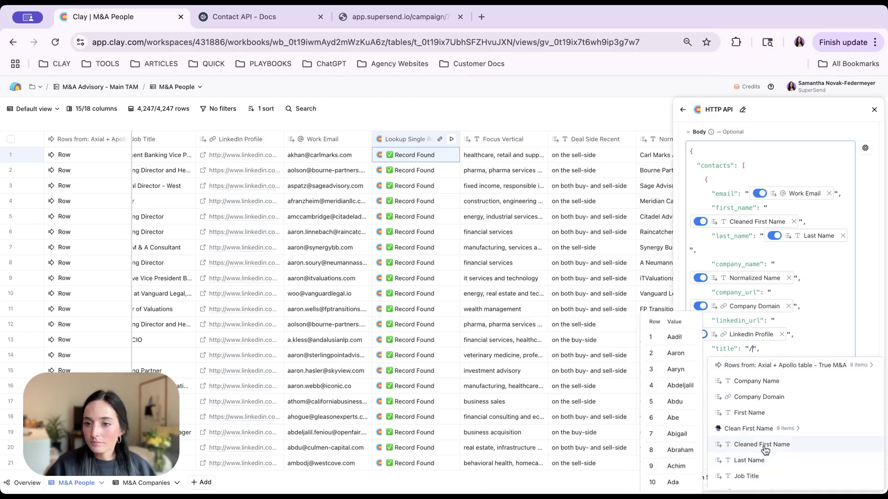
scroll(769, 446, "down", 2)
left_click(762, 424)
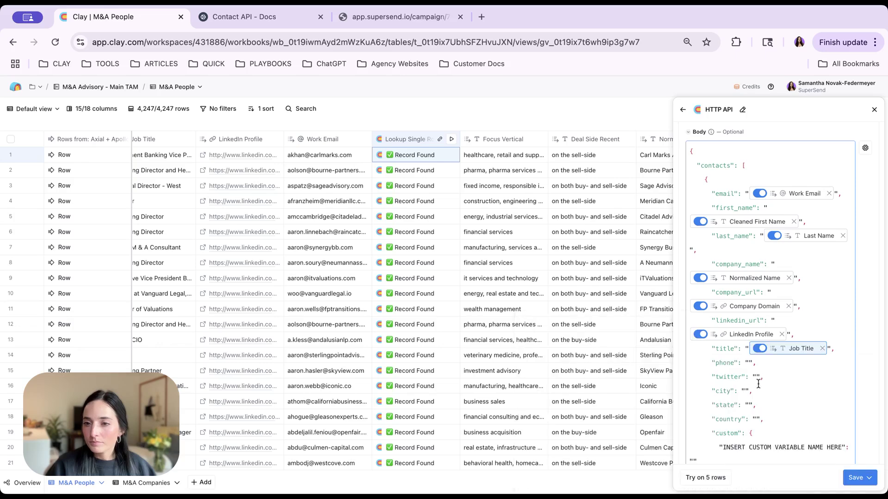
Delete the unused phone, twitter, city, state and country fields from the request body, leaving no blank lines.
left_click_drag(764, 378, 712, 367)
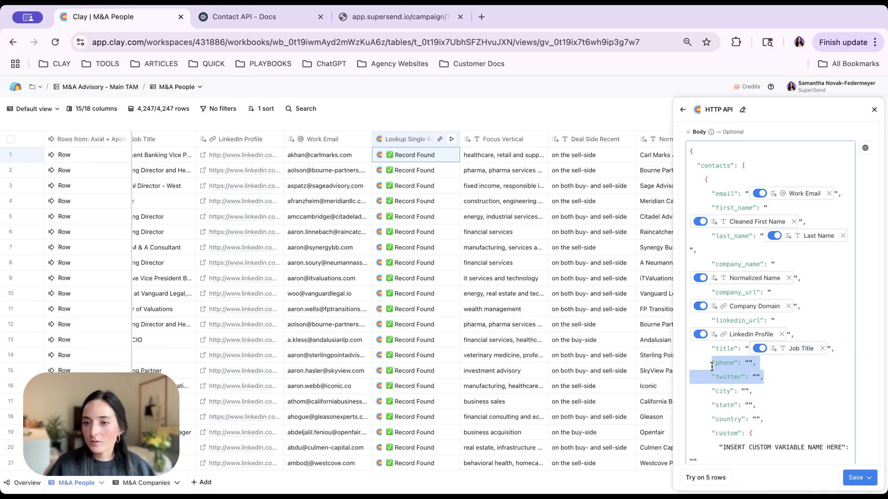
key("BackSpace")
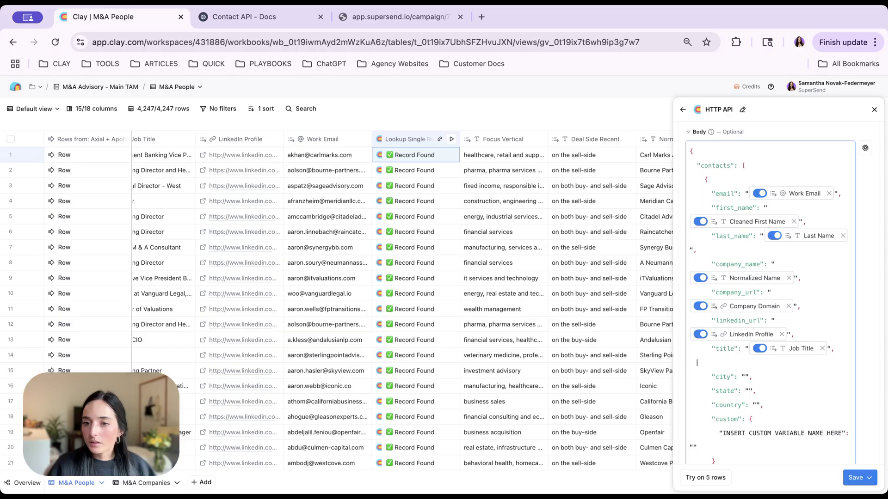
key("BackSpace")
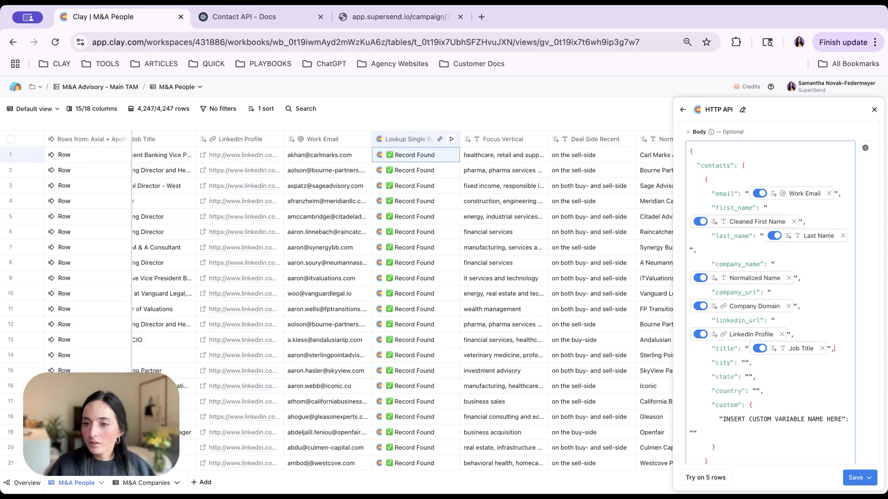
scroll(622, 363, "right", 2)
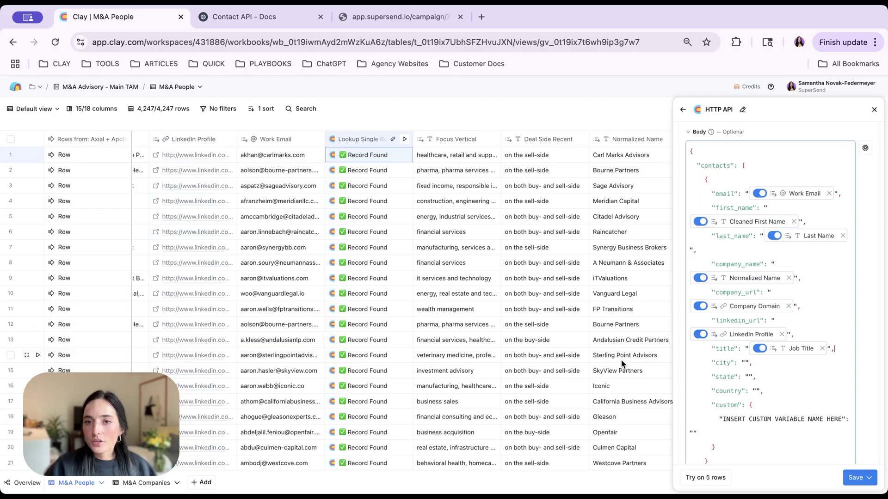
scroll(621, 363, "right", 3)
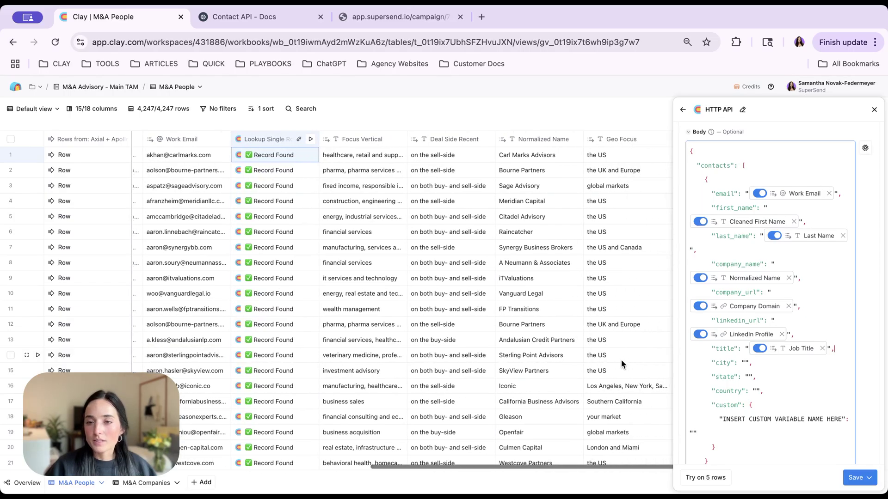
left_click_drag(763, 391, 700, 365)
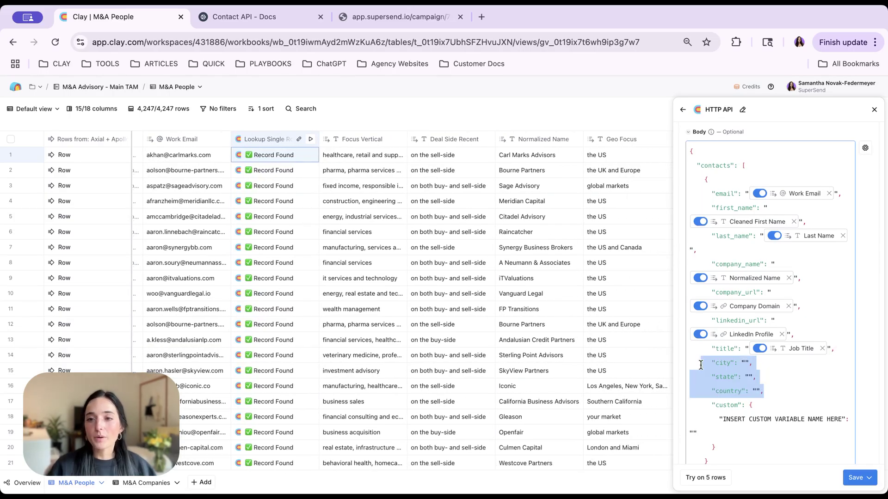
key("BackSpace")
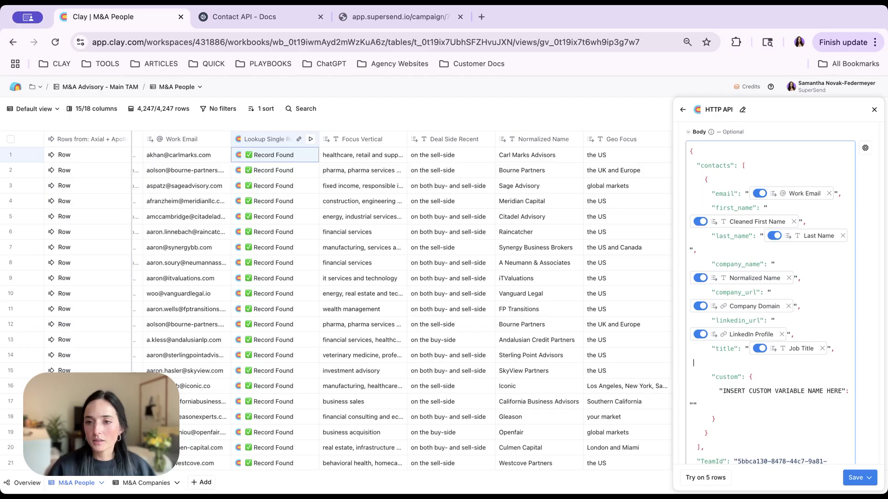
key("BackSpace")
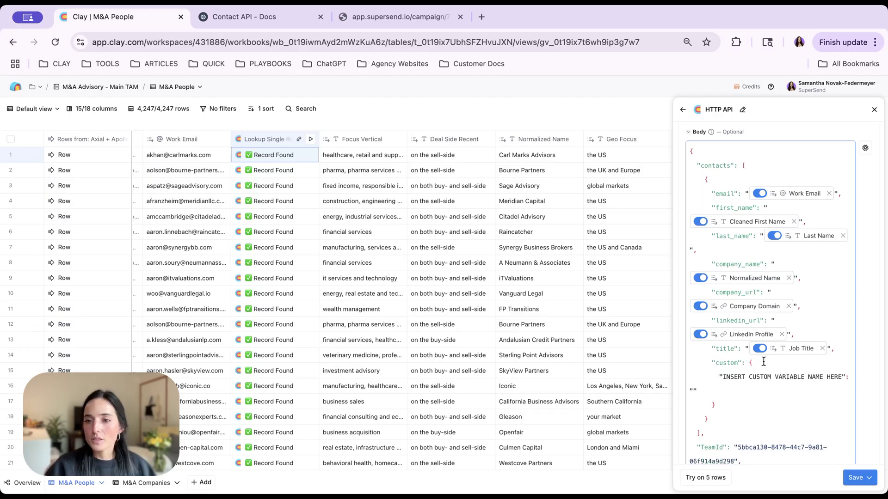
Replace the placeholder entry in the custom block with focus_vertical mapped to the Focus Vertical column.
left_click_drag(720, 379, 841, 382)
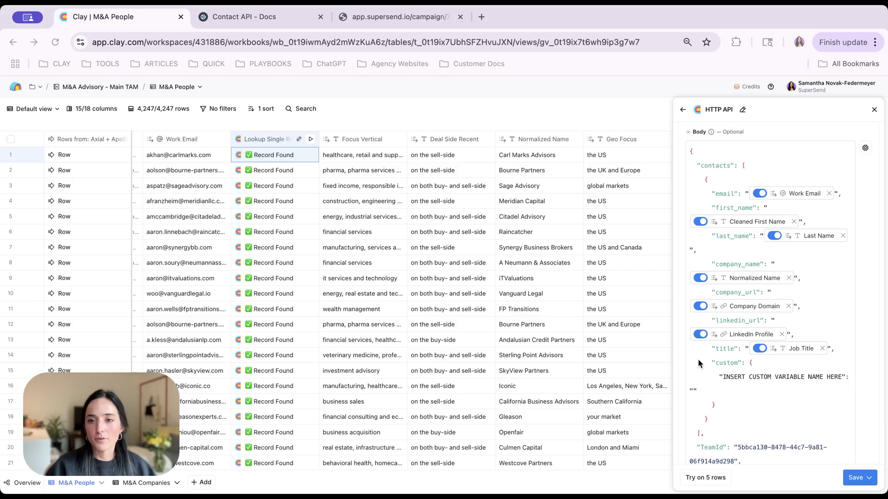
left_click(727, 382)
key("ctrl+v")
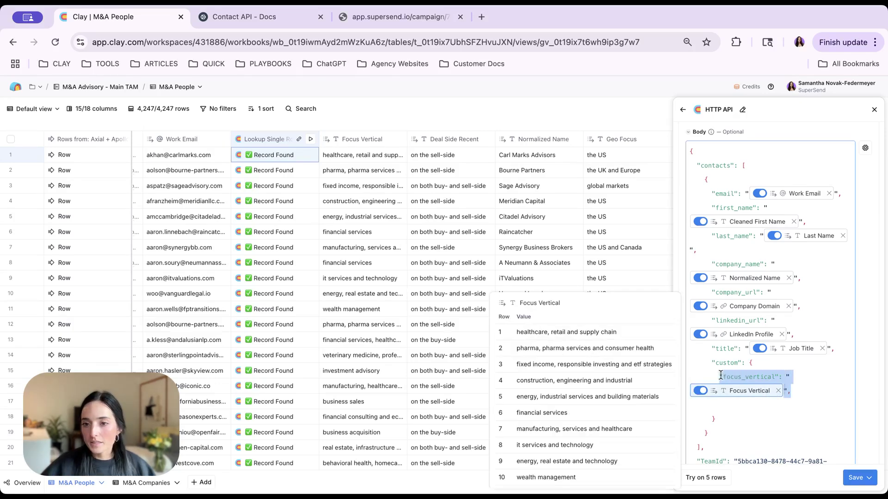
Duplicate the focus_vertical entry twice on new lines within the custom block.
left_click(797, 392)
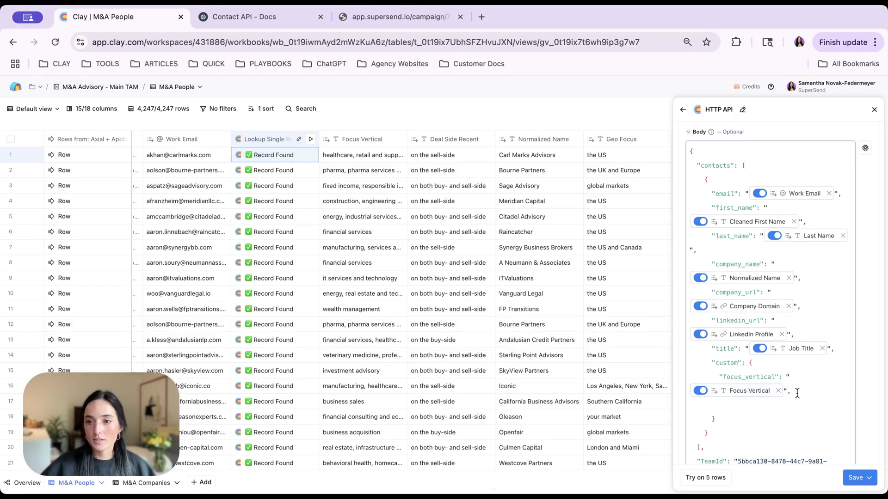
key("Return")
key("ctrl+v")
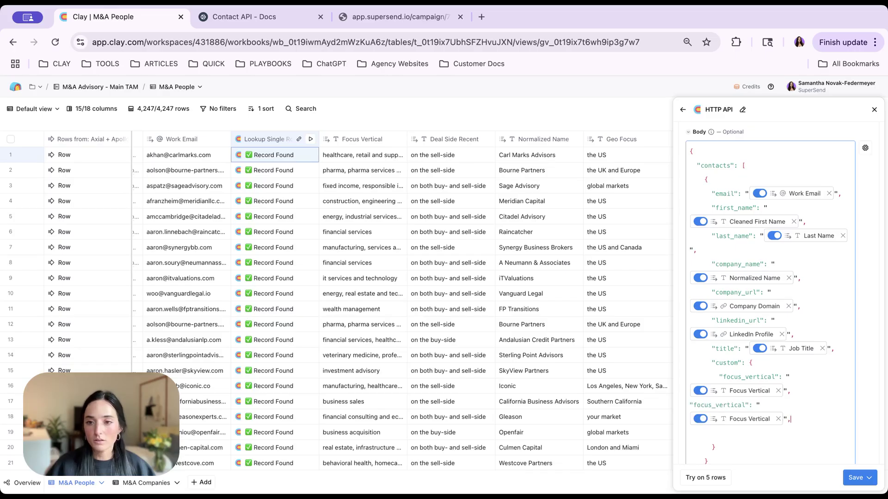
key("ctrl+v")
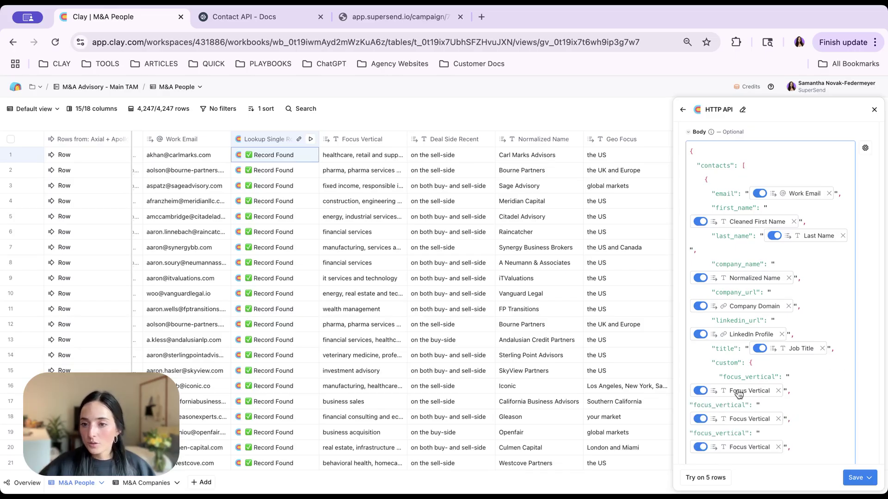
Rename the first duplicated custom entry deal_side_recent and map it to the Deal Side Recent column.
left_click_drag(745, 406, 694, 405)
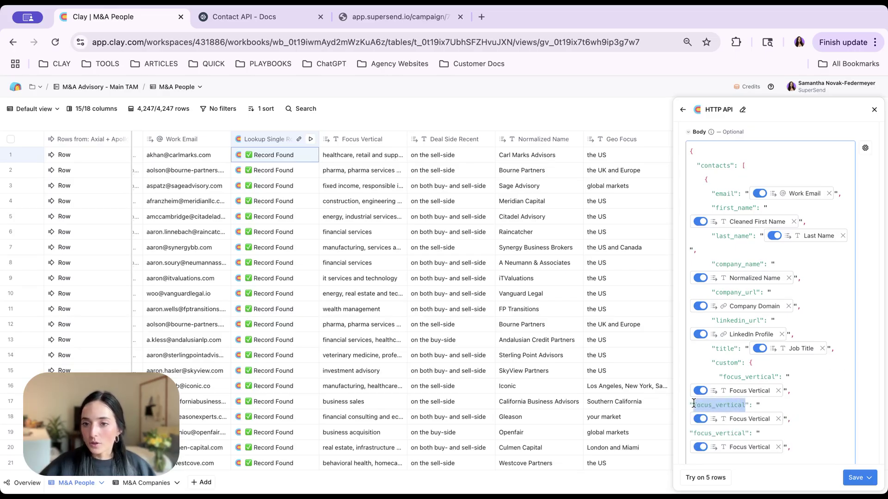
type("deal_side_")
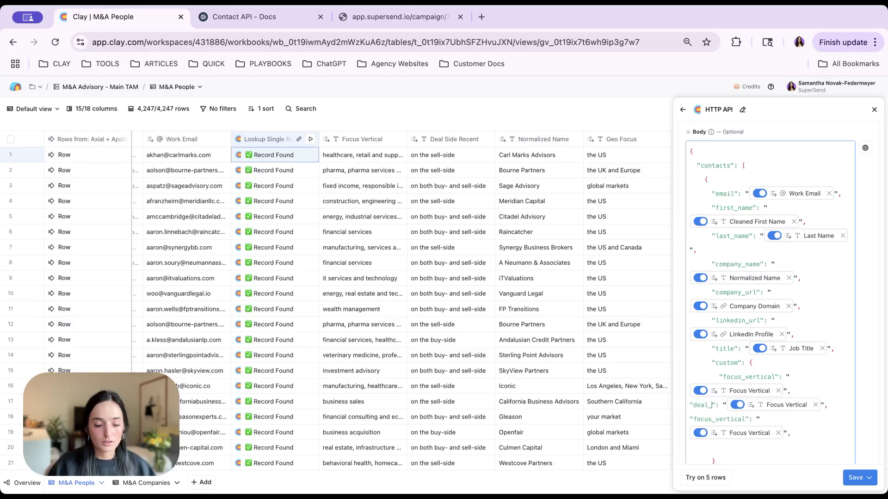
type("recent")
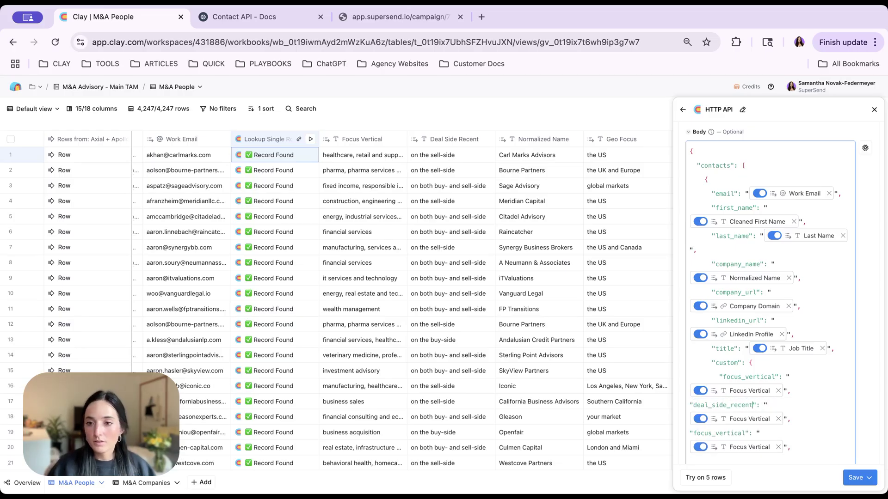
left_click(778, 419)
left_click(768, 406)
type("/\",")
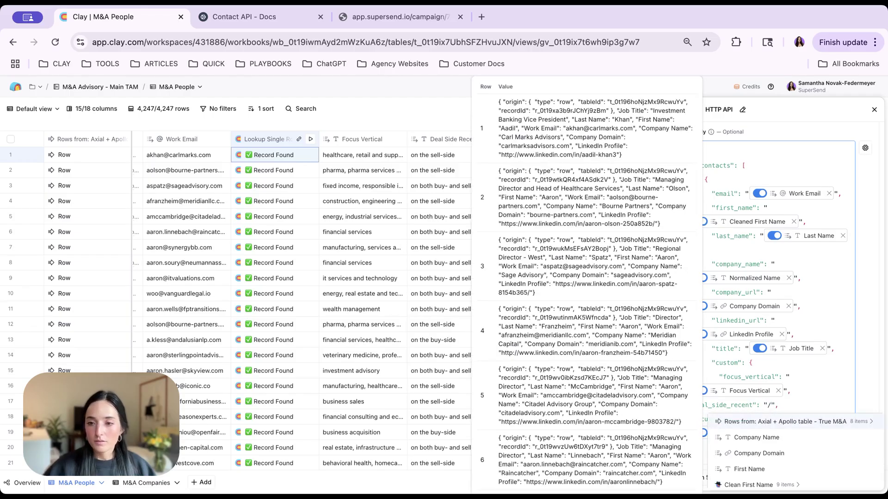
left_click(781, 448)
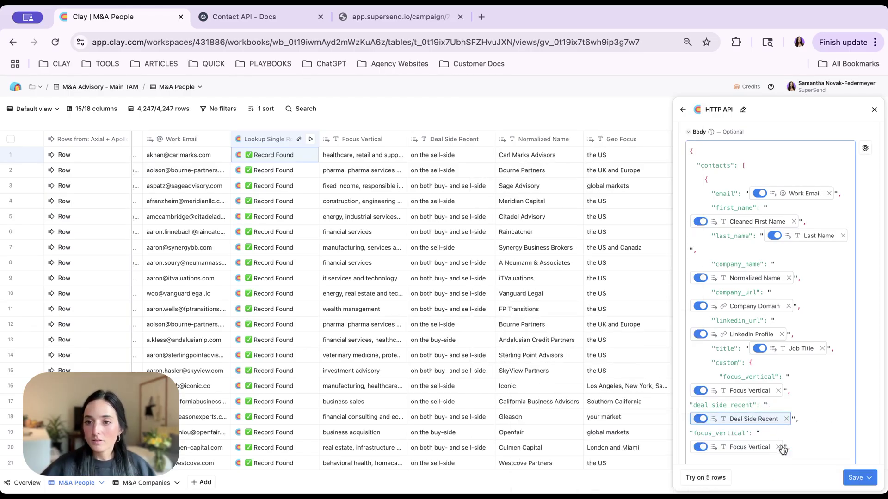
Rename the second duplicated custom entry geo_focus, map it to the Geo Focus column and remove the blank line below it.
left_click_drag(746, 435, 696, 431)
type("geo_focus")
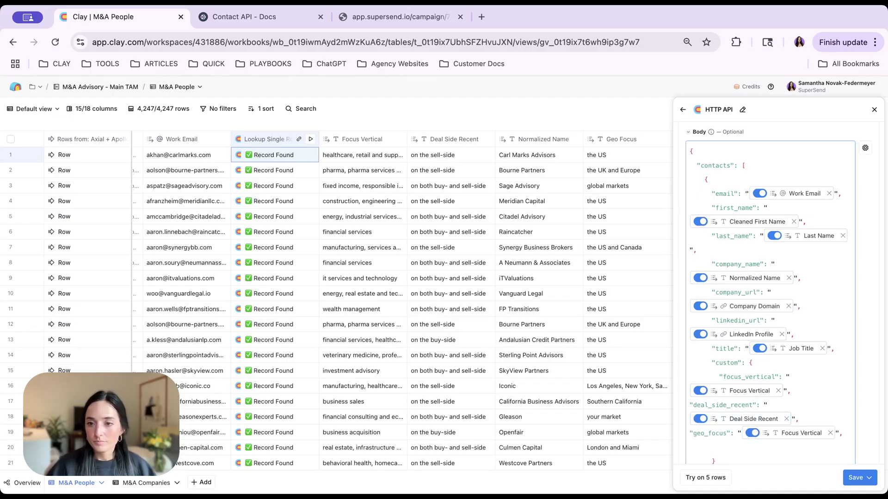
left_click(830, 434)
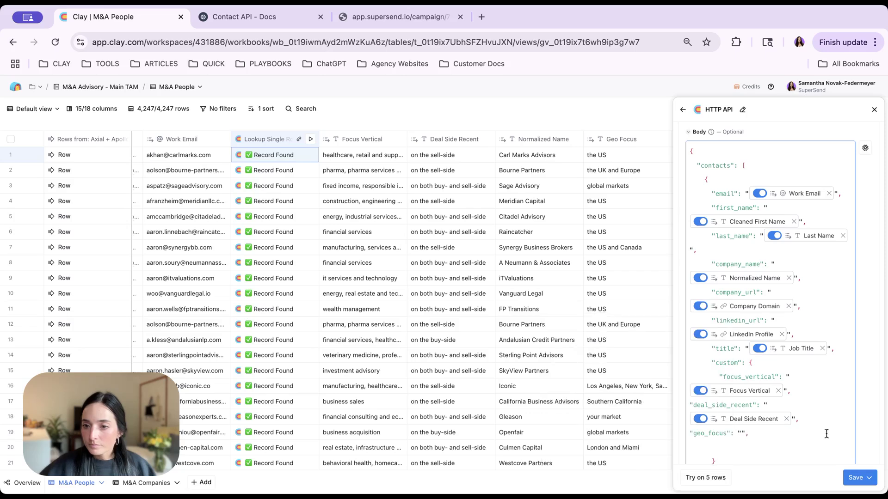
left_click(741, 433)
type("/")
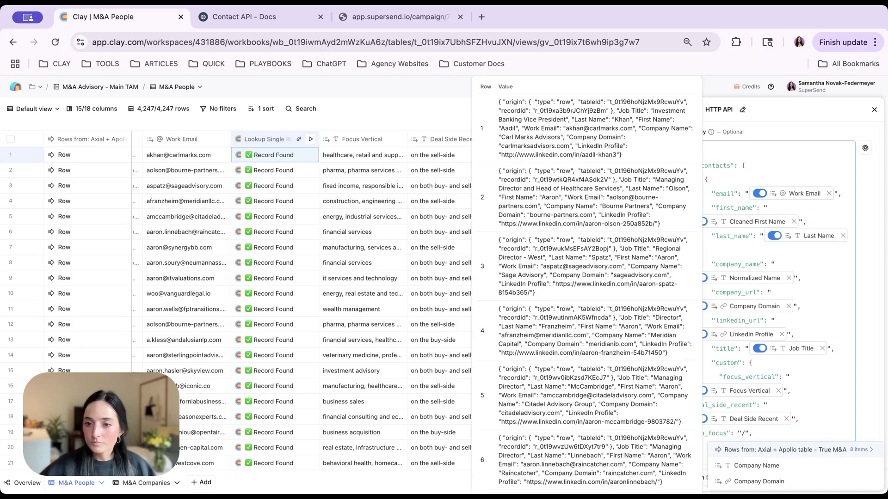
scroll(758, 457, "down", 3)
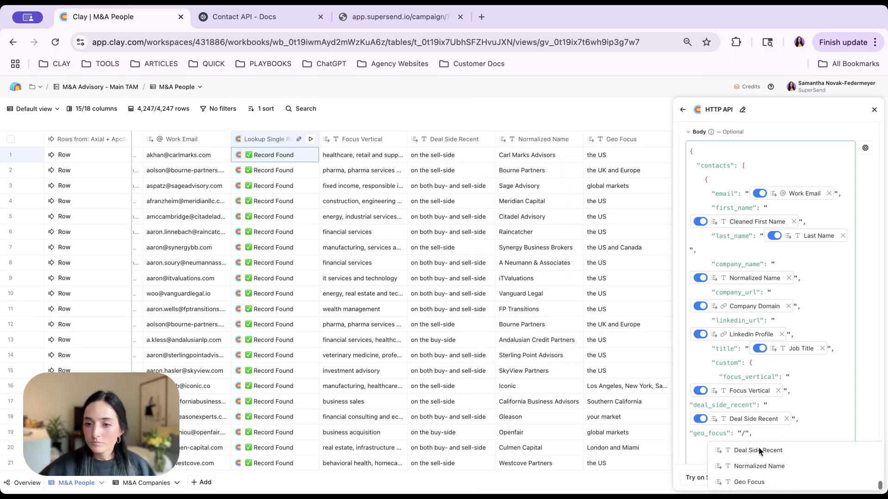
left_click(761, 482)
scroll(813, 376, "down", 3)
left_click(707, 352)
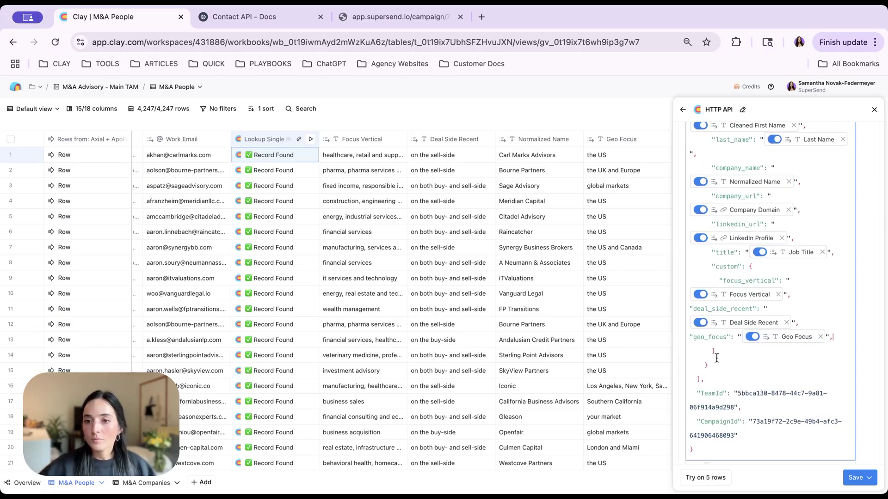
scroll(828, 365, "up", 15)
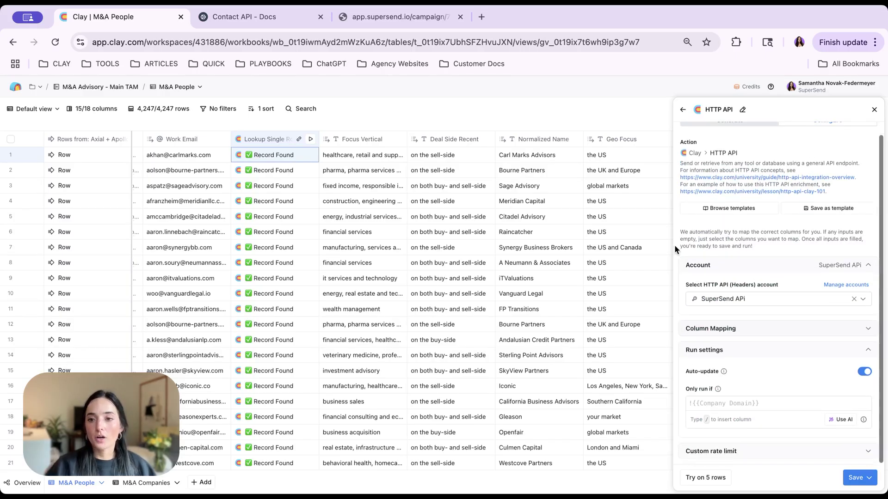
Save the HTTP API enrichment configuration without running it on any rows.
scroll(674, 245, "down", 20)
left_click(869, 479)
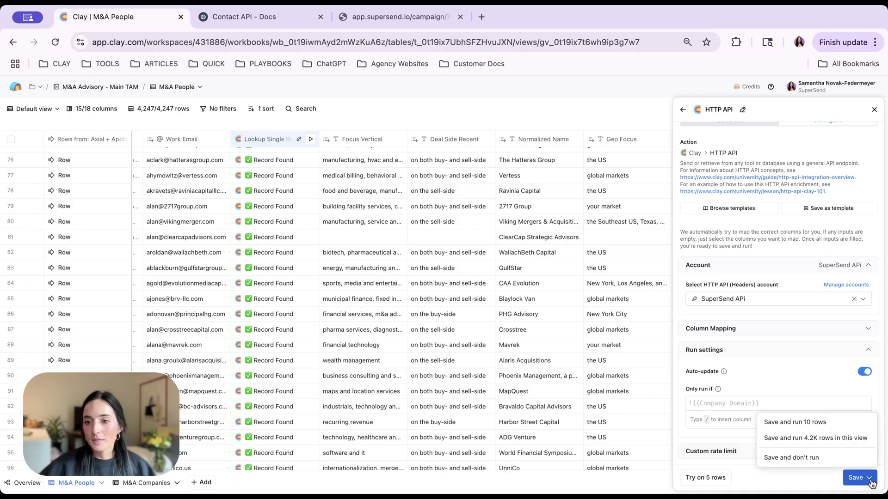
left_click(821, 458)
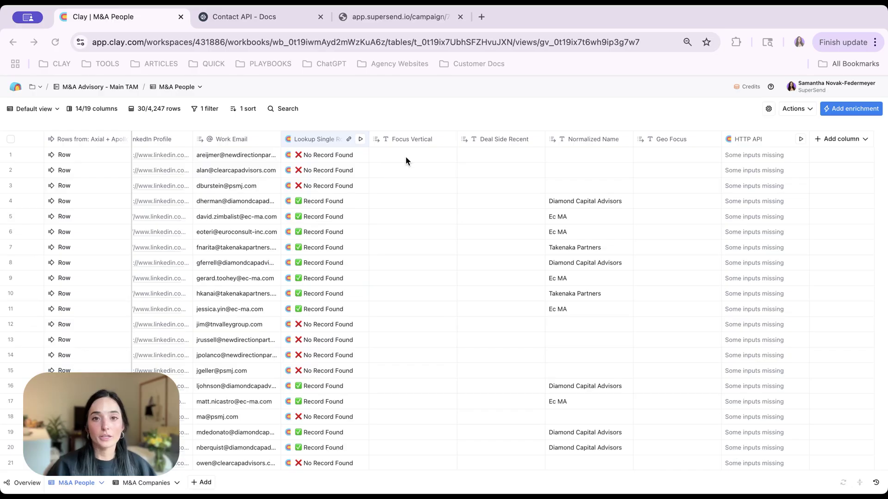
Look through the filtered rows with missing inputs and clear the filter from the M&A People table.
scroll(401, 242, "down", 5)
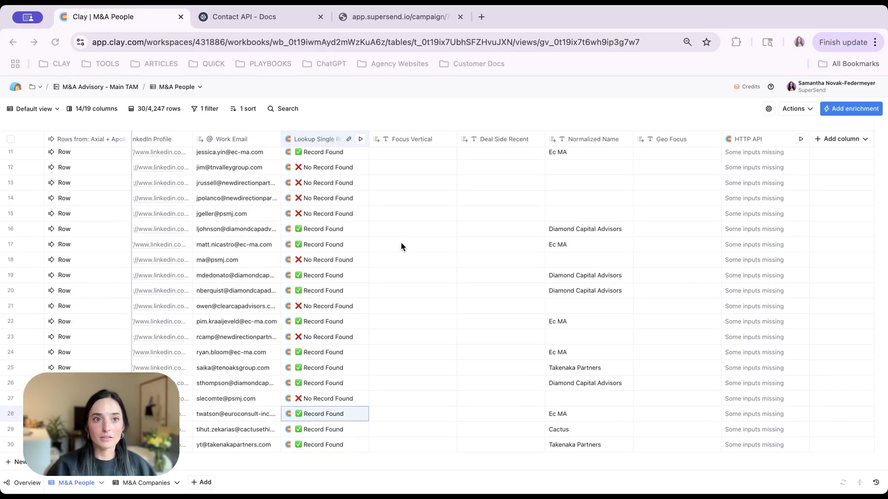
scroll(400, 247, "up", 5)
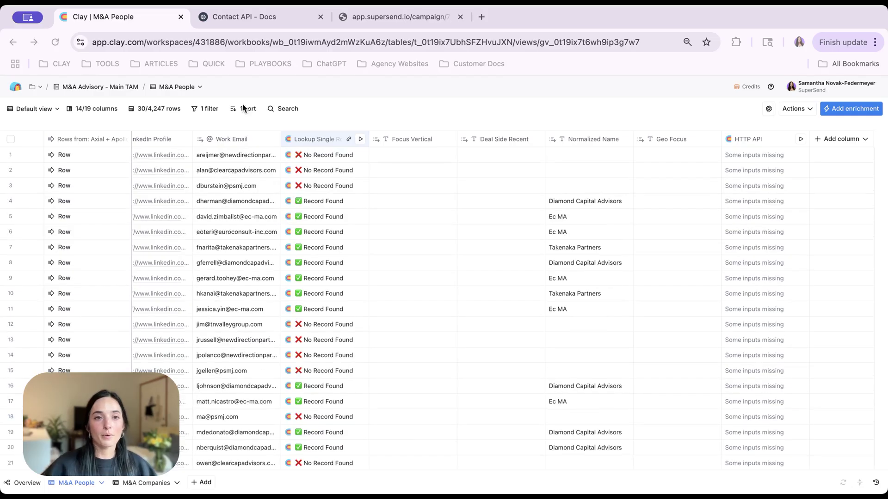
left_click(207, 108)
left_click(288, 151)
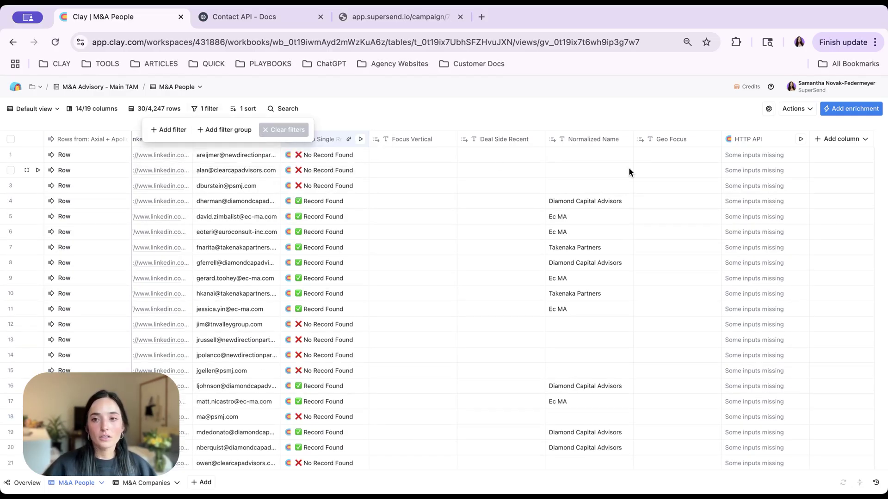
Reopen the HTTP API column's settings and examine the required-to-run toggles on the mapped fields in the body, including Job Title.
left_click(769, 140)
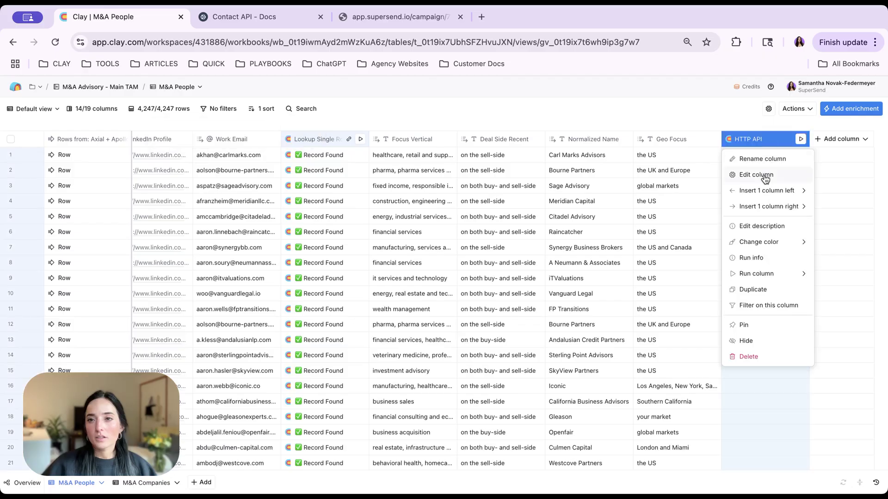
left_click(765, 176)
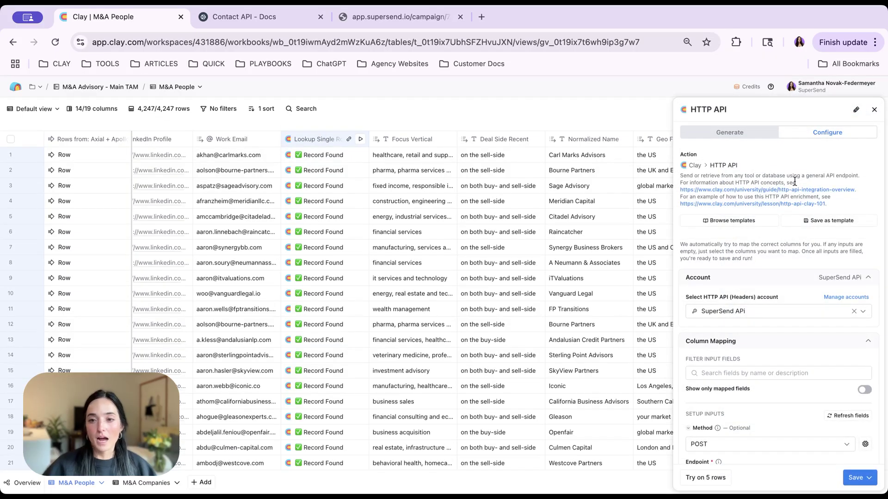
scroll(781, 194, "down", 15)
scroll(784, 214, "up", 1)
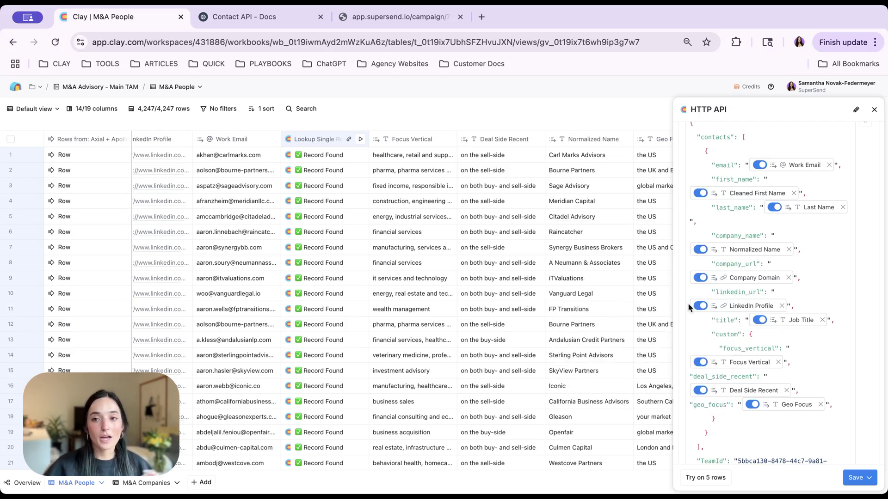
mouse_move(759, 321)
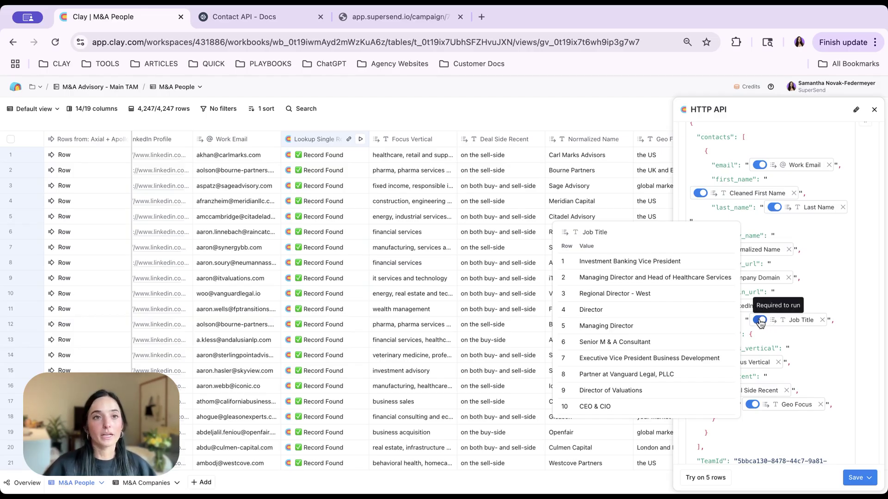
key("Escape")
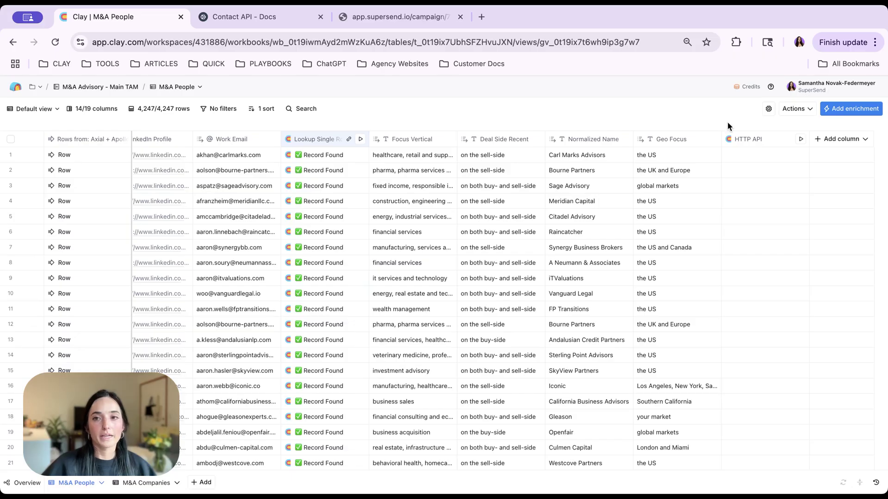
Try to run the HTTP API column on 10 rows.
left_click(768, 139)
mouse_move(777, 274)
left_click(678, 278)
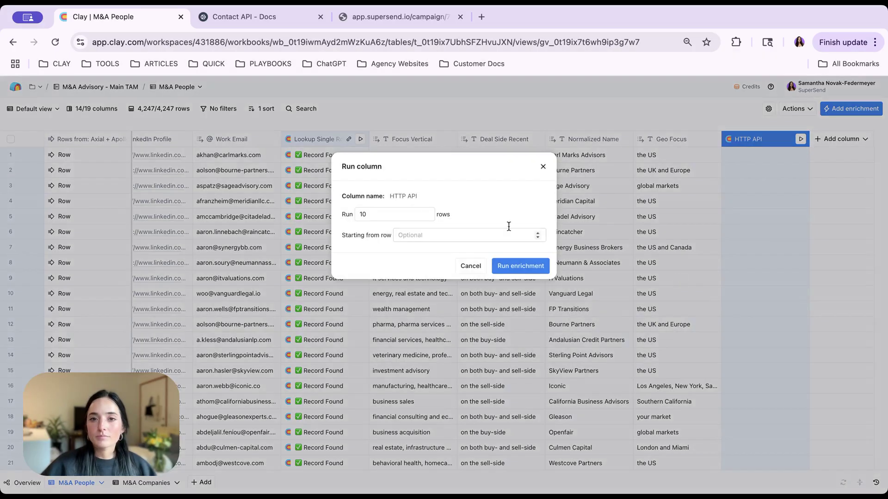
left_click(519, 267)
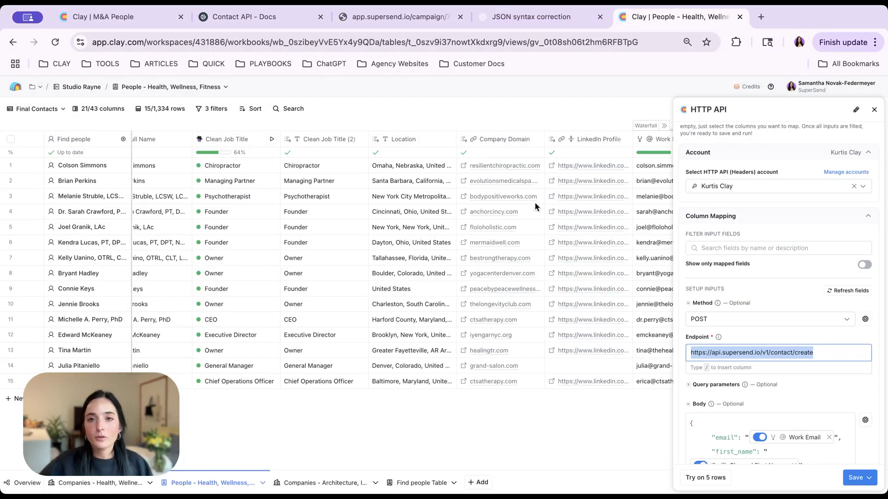
Return to the M&A People table, remove the contacts array wrapper from the HTTP API body and save the column without running it.
left_click(112, 26)
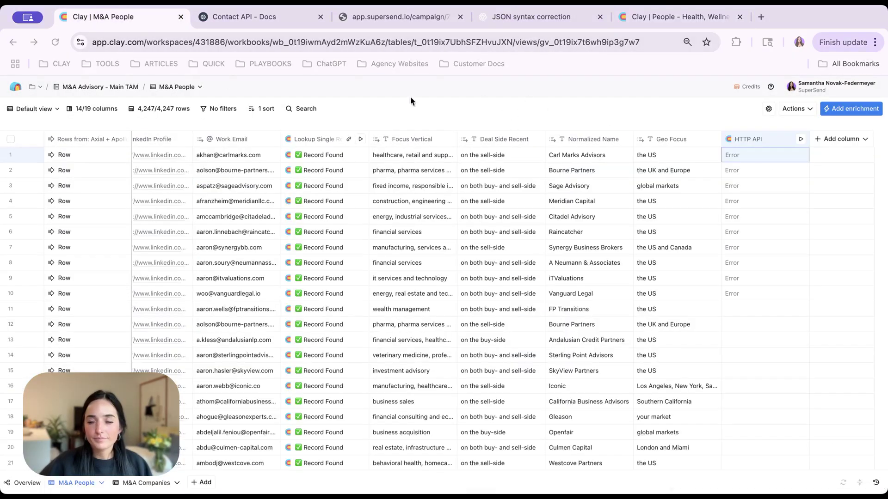
left_click(754, 139)
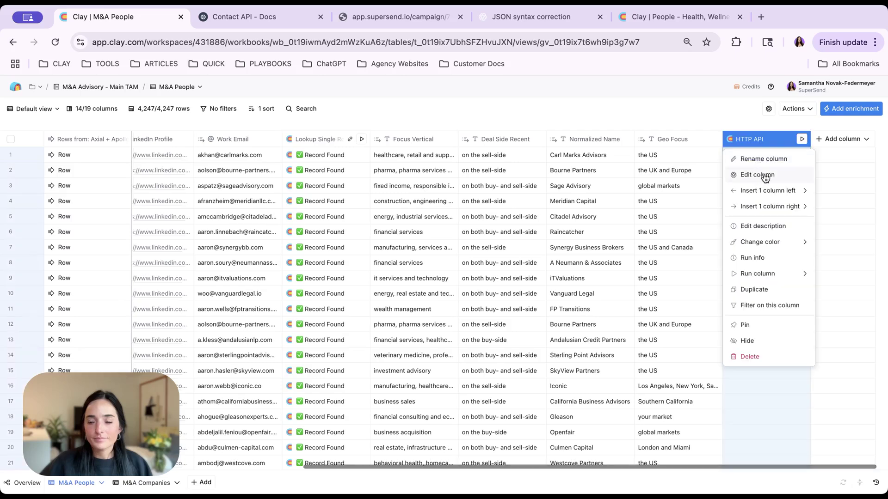
left_click(756, 175)
scroll(759, 360, "down", 5)
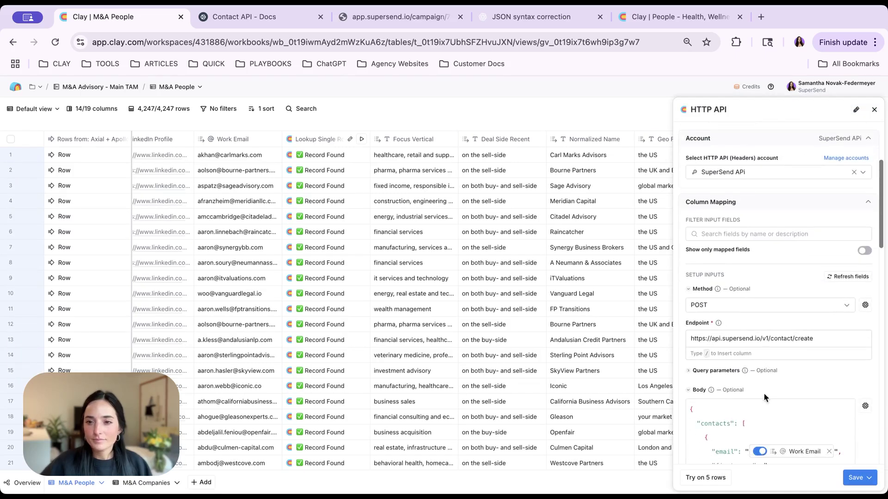
left_click_drag(708, 438, 691, 424)
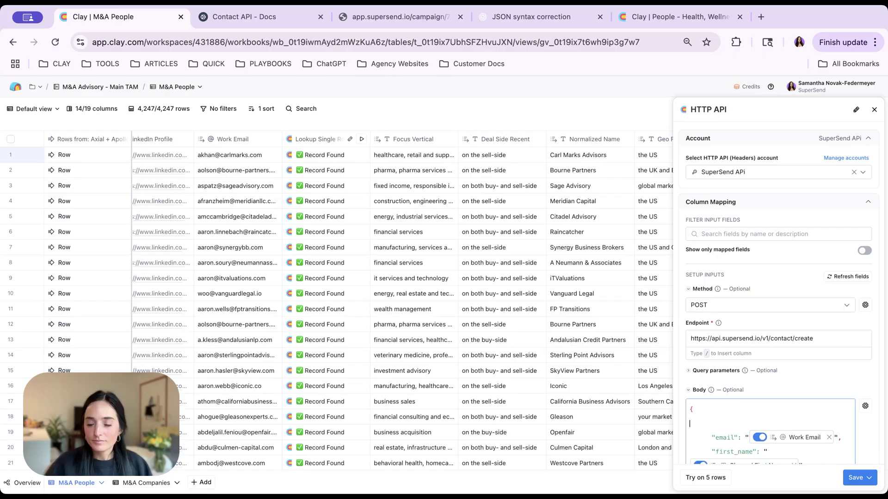
scroll(851, 425, "down", 10)
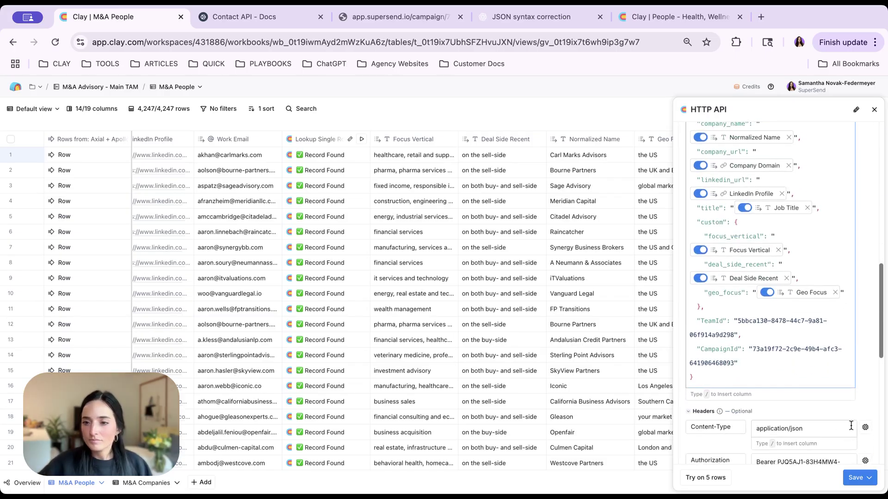
left_click(867, 479)
left_click(829, 456)
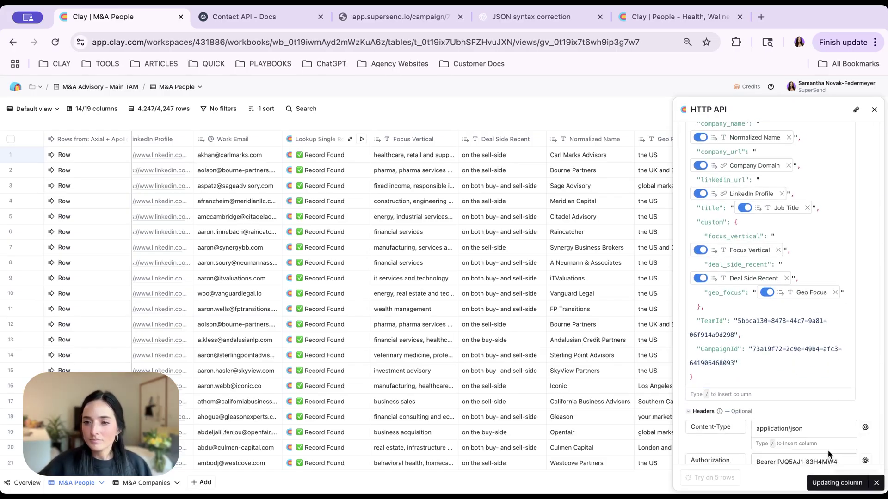
Check the HTTP API column's account, method and endpoint, and run the column on 10 rows.
left_click(765, 139)
left_click(761, 174)
scroll(756, 318, "down", 5)
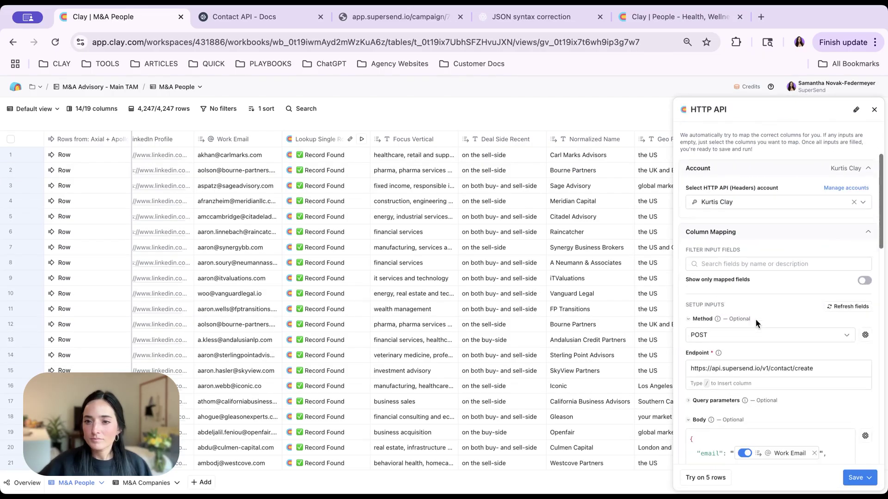
left_click(873, 110)
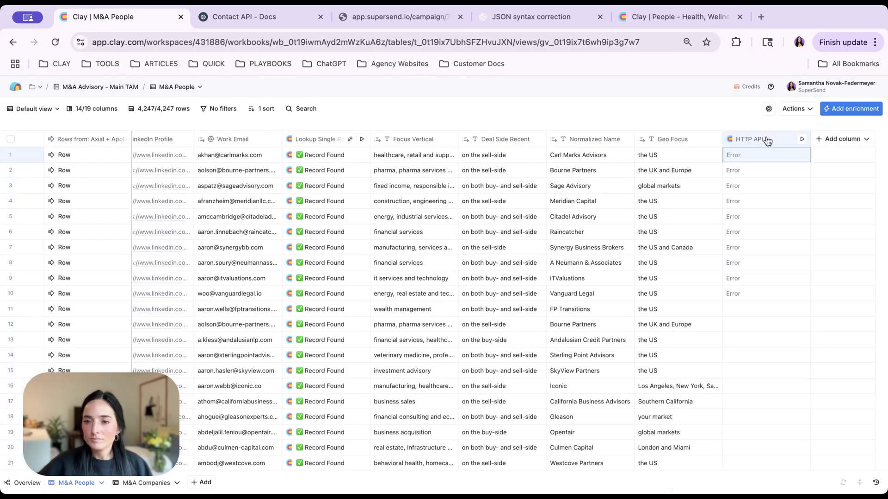
left_click(763, 138)
mouse_move(781, 277)
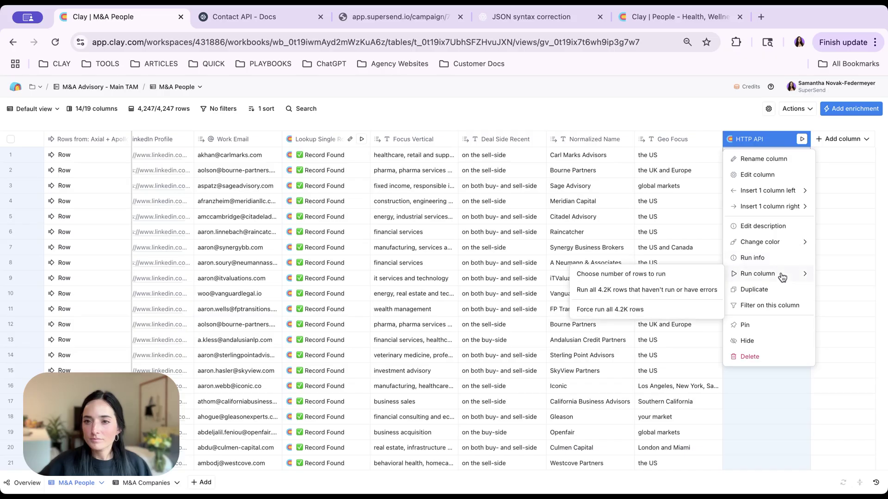
left_click(664, 276)
left_click(517, 268)
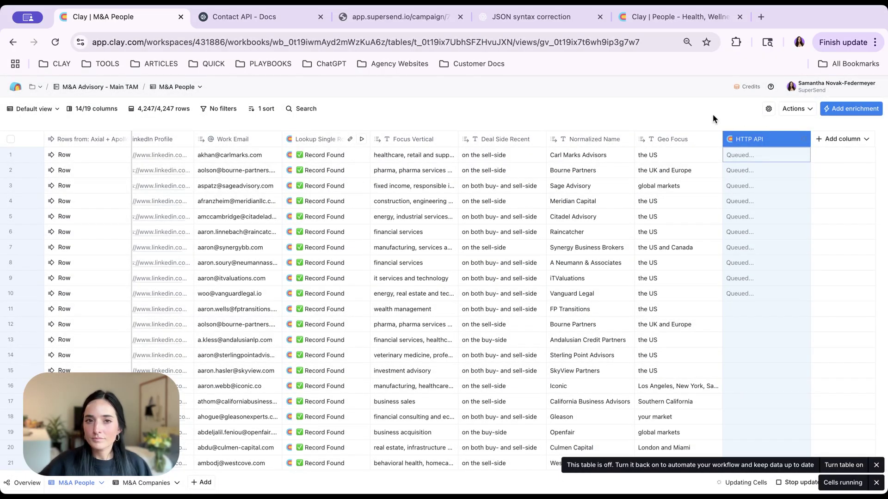
Close the reference Clay table and JSON syntax correction tabs, and check the first row's HTTP API cell details.
left_click(739, 17)
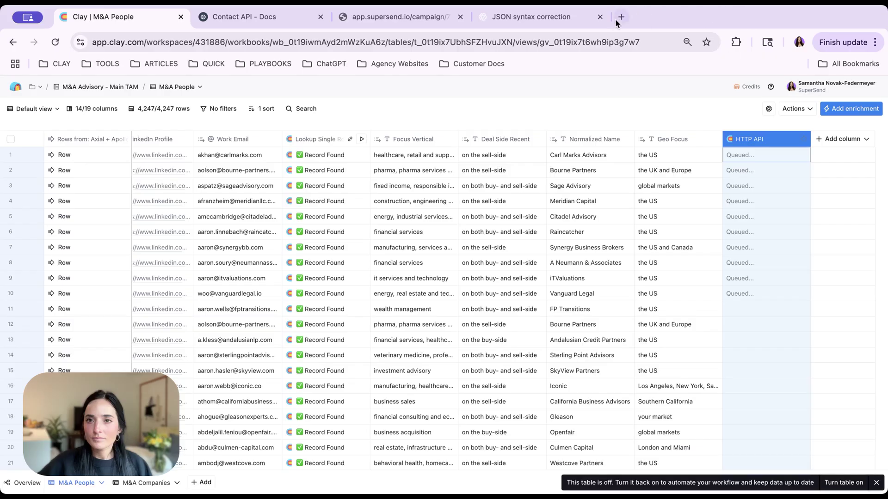
left_click(599, 17)
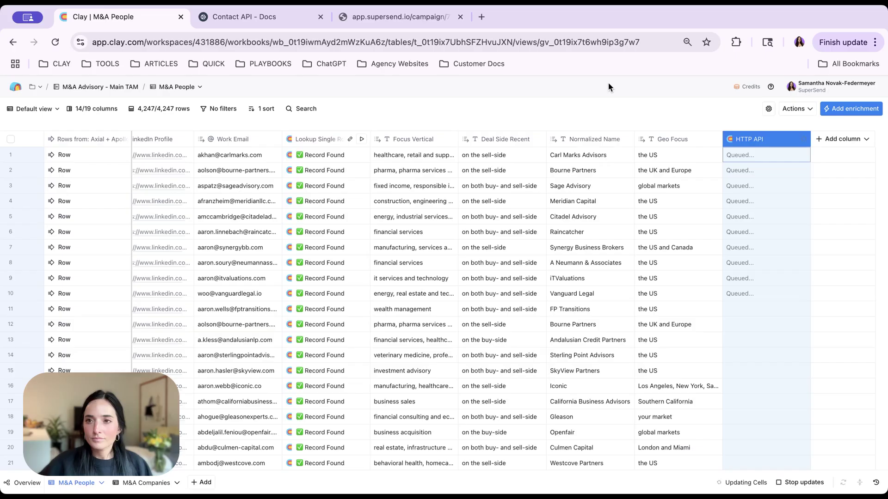
left_click(775, 155)
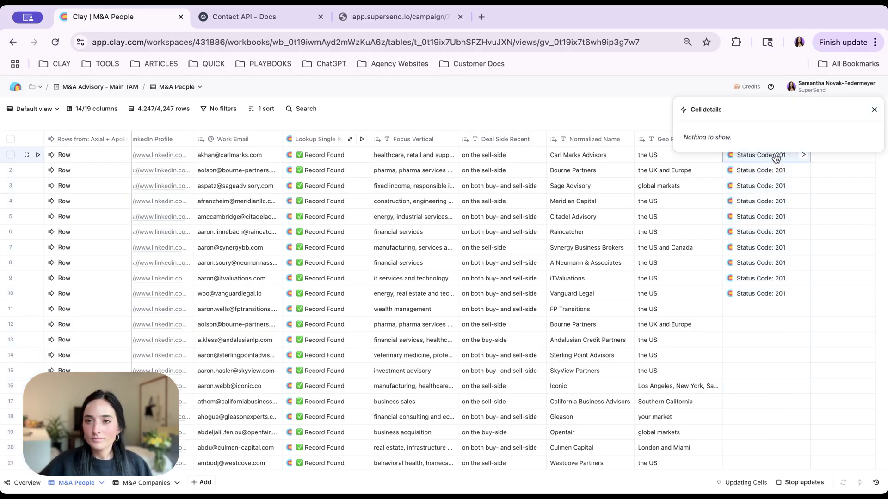
left_click(874, 110)
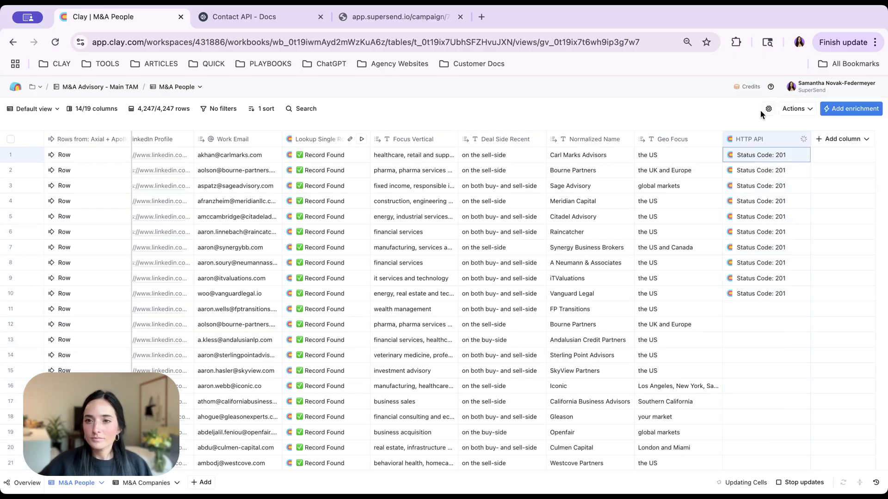
Switch to SuperSend's campaign contacts and examine the first contact's information, including the Focus Vertical, Deal Side Recent and Geo Focus values.
left_click(388, 20)
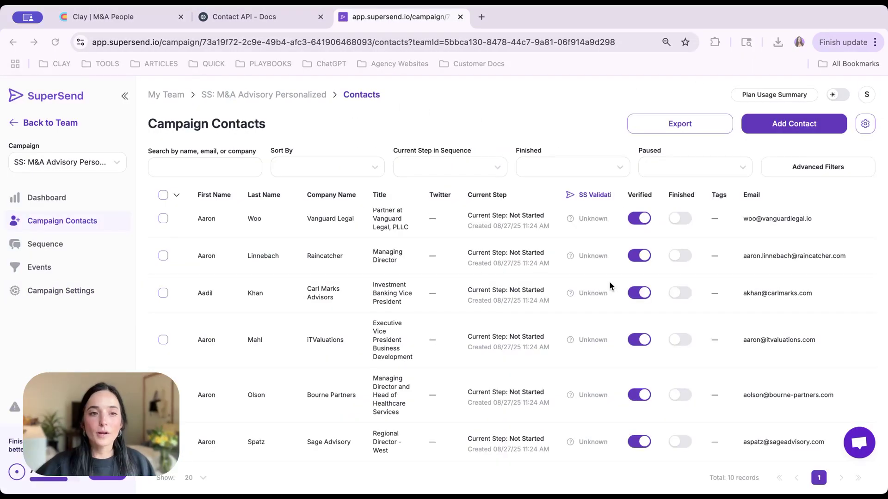
left_click(375, 234)
left_click(602, 155)
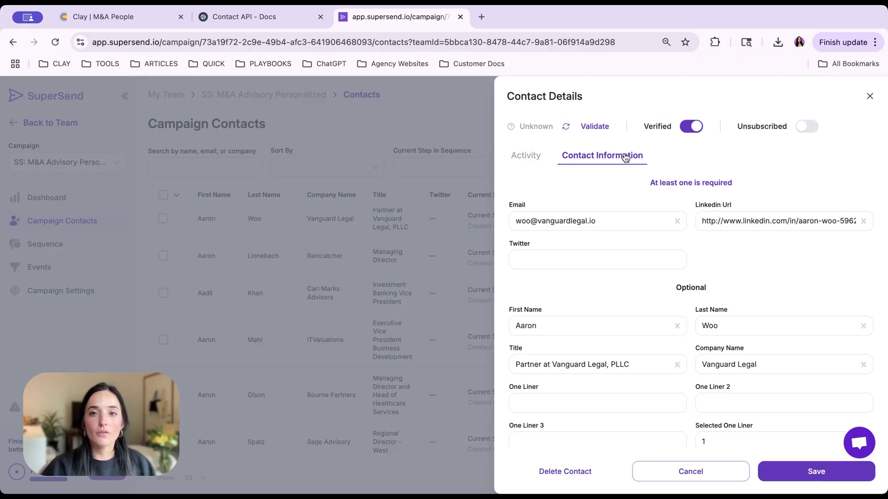
scroll(680, 222, "down", 5)
scroll(703, 339, "down", 1)
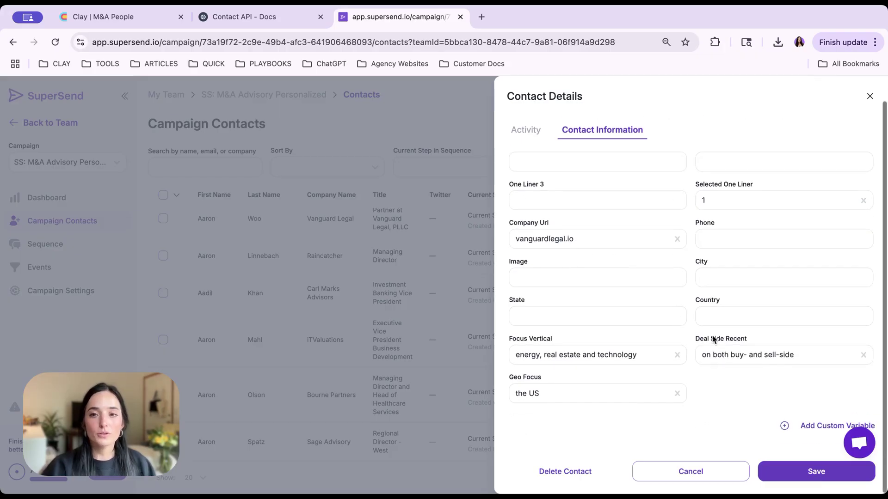
left_click_drag(509, 340, 551, 375)
left_click(380, 292)
left_click(380, 291)
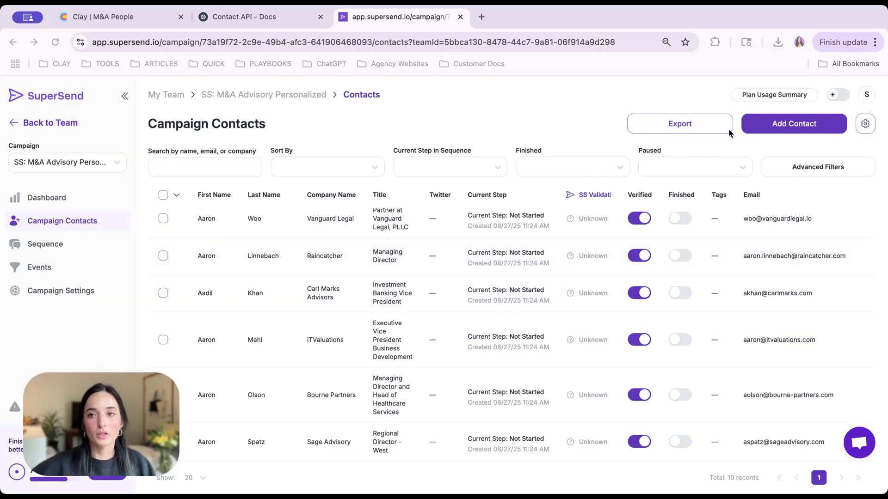
Open the campaign's sequence and examine the deal_side_recent conditions in the step 1 email.
left_click(45, 244)
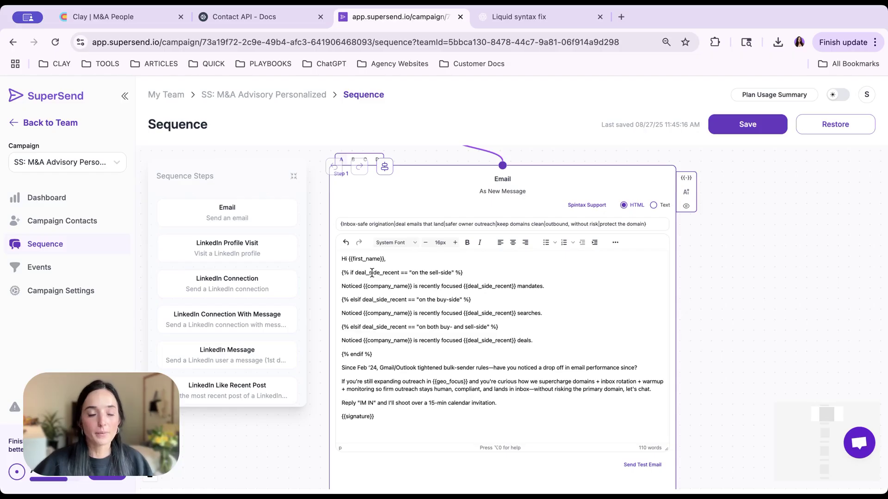
left_click_drag(341, 286, 544, 282)
left_click(477, 313)
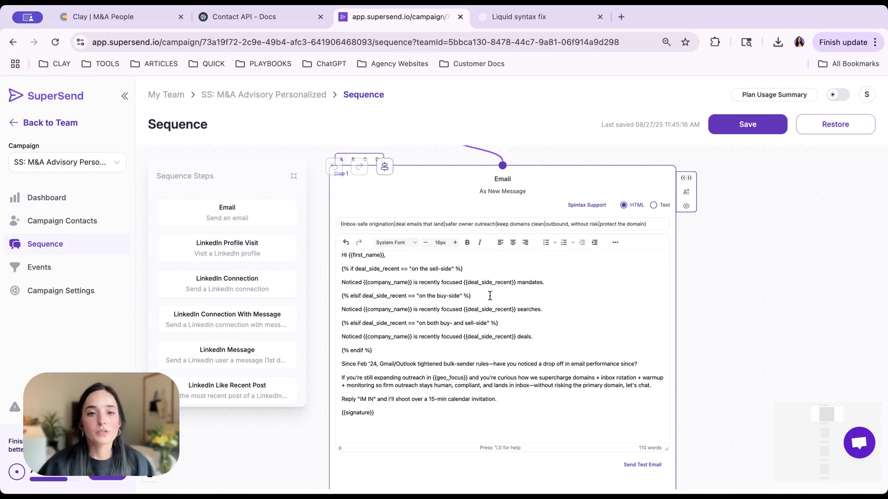
Preview the step 1 email for the Raincatcher contact.
left_click(686, 206)
left_click(545, 157)
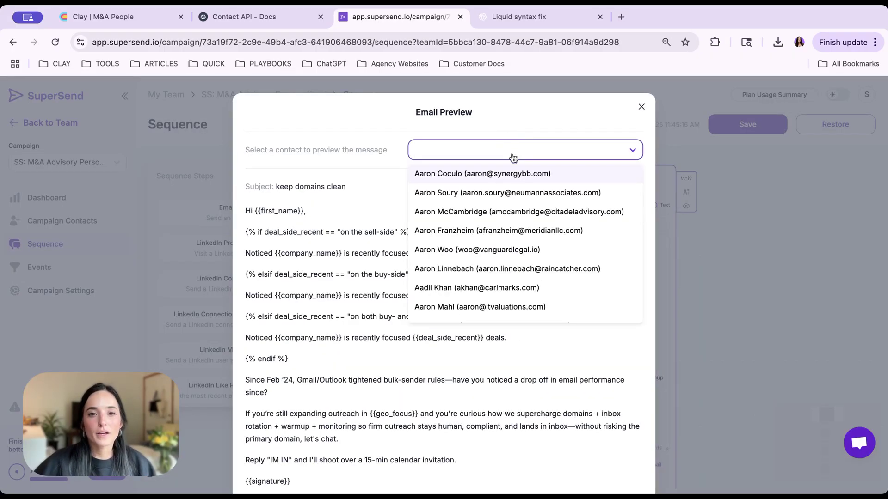
left_click(538, 269)
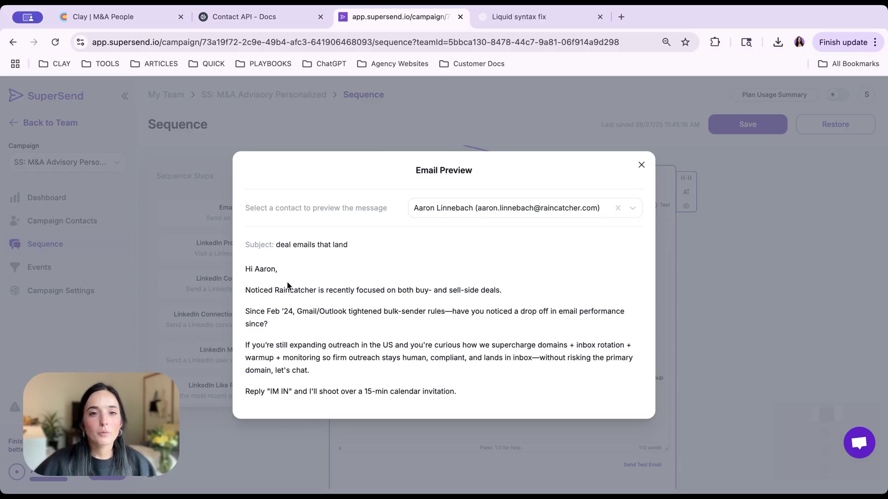